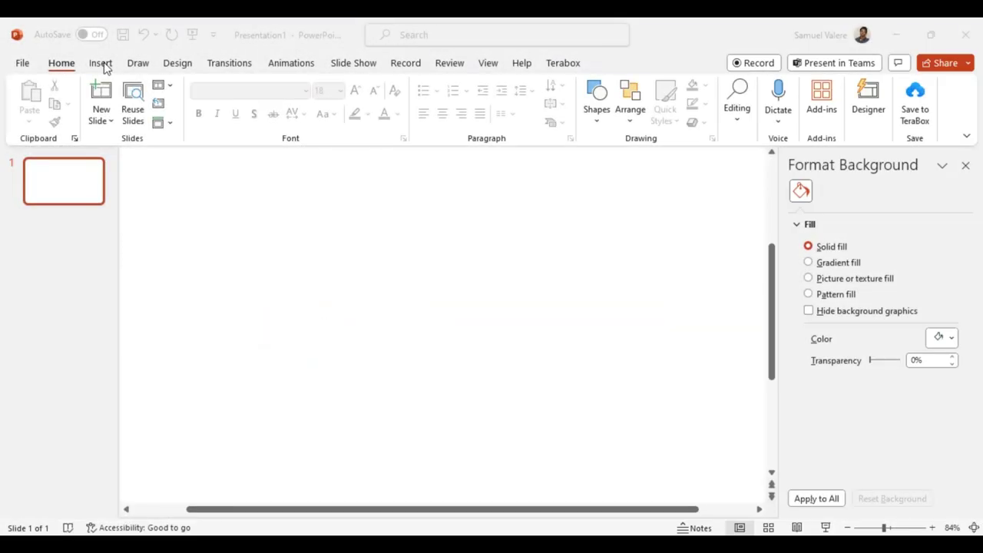
{"action": "left_click", "coordinate": [101, 65]}
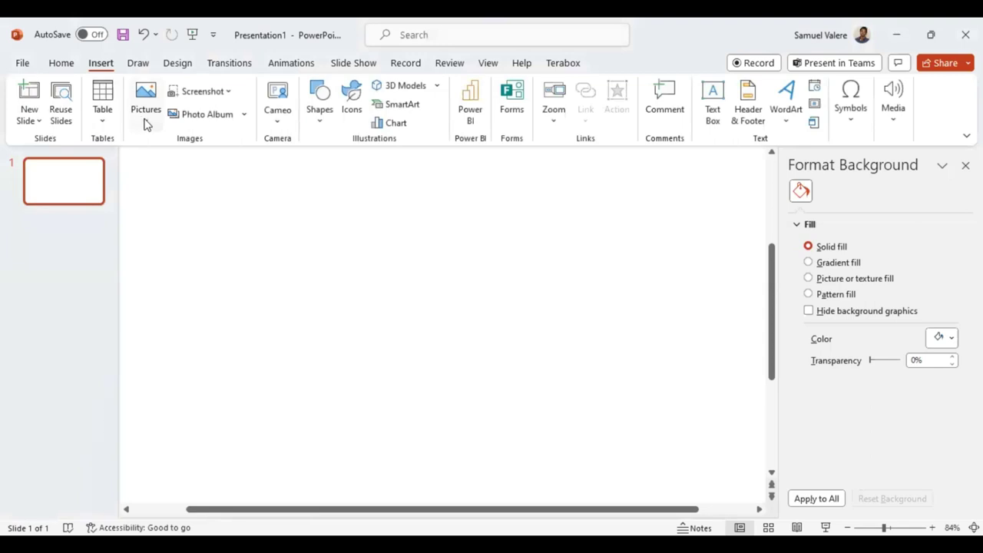
{"action": "left_click", "coordinate": [146, 115]}
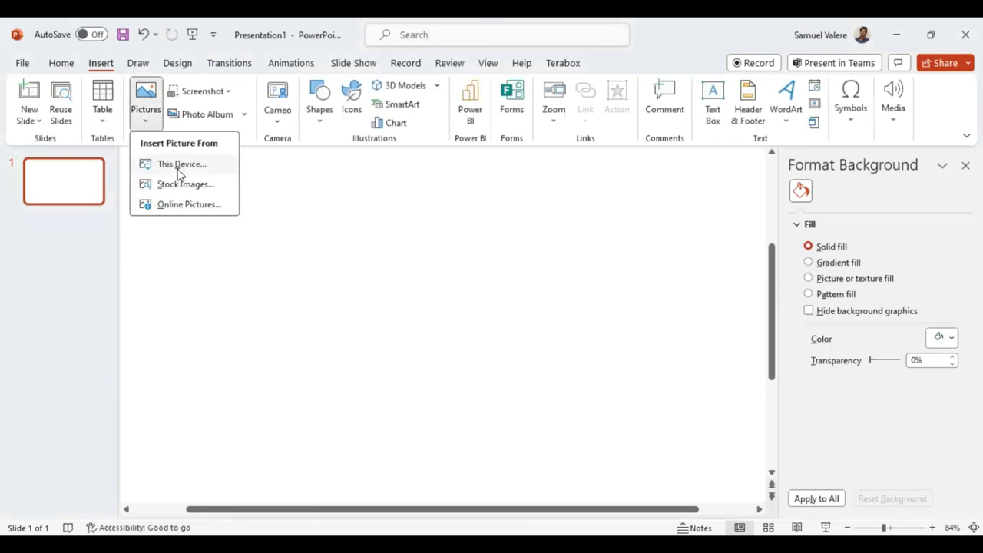
{"action": "left_click", "coordinate": [178, 174]}
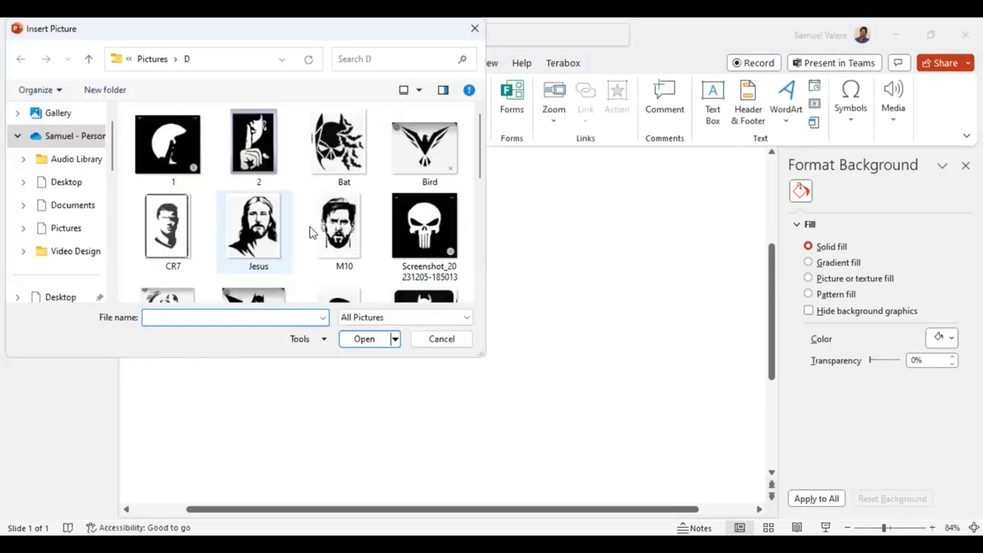
{"action": "left_click", "coordinate": [431, 239]}
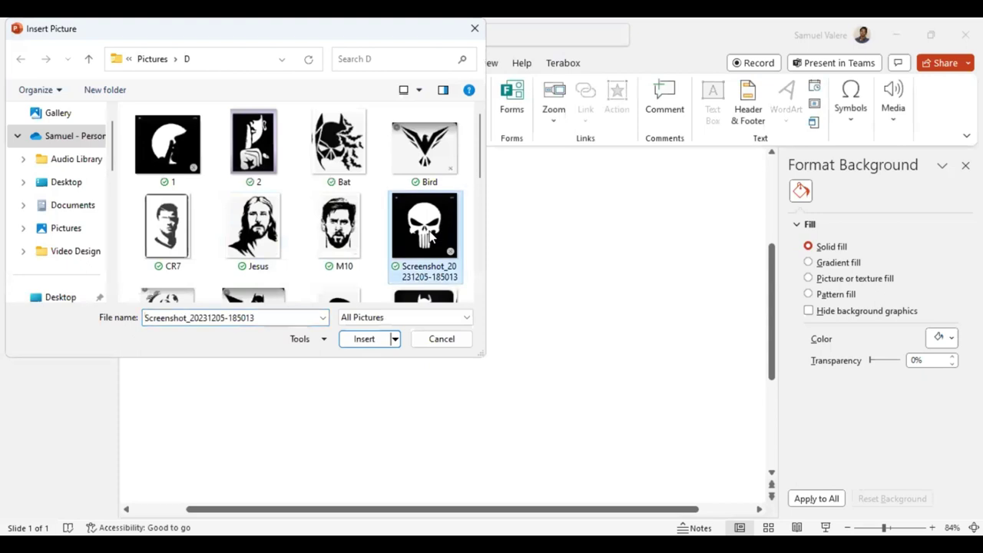
{"action": "key", "text": "Return"}
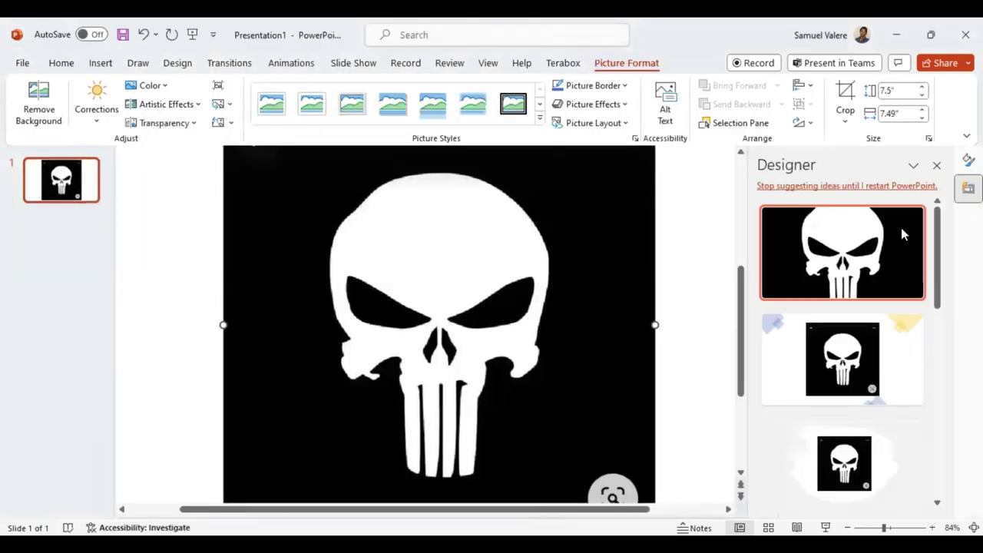
Step: Close Designer and set the skull picture's transparency to 78%
{"action": "left_click", "coordinate": [936, 165]}
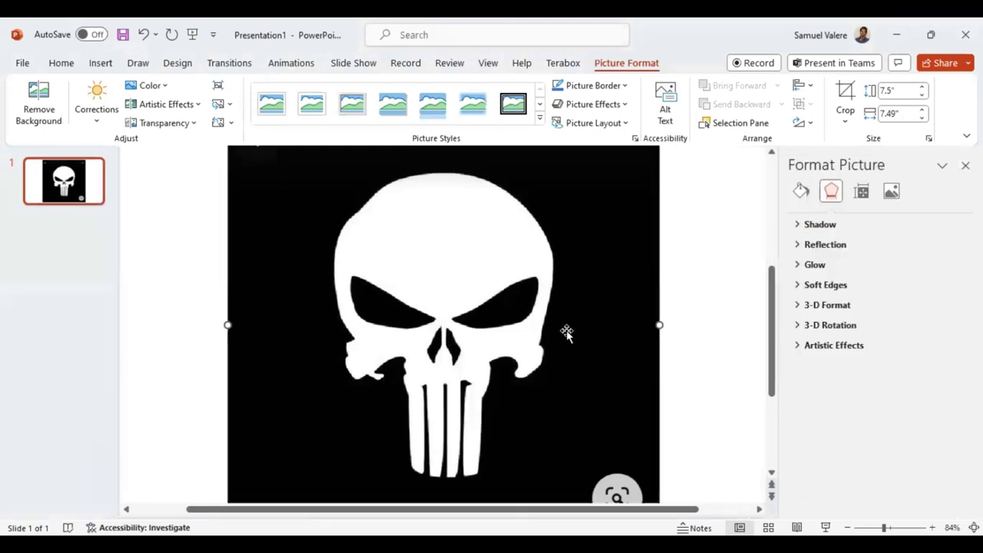
{"action": "left_click", "coordinate": [891, 191]}
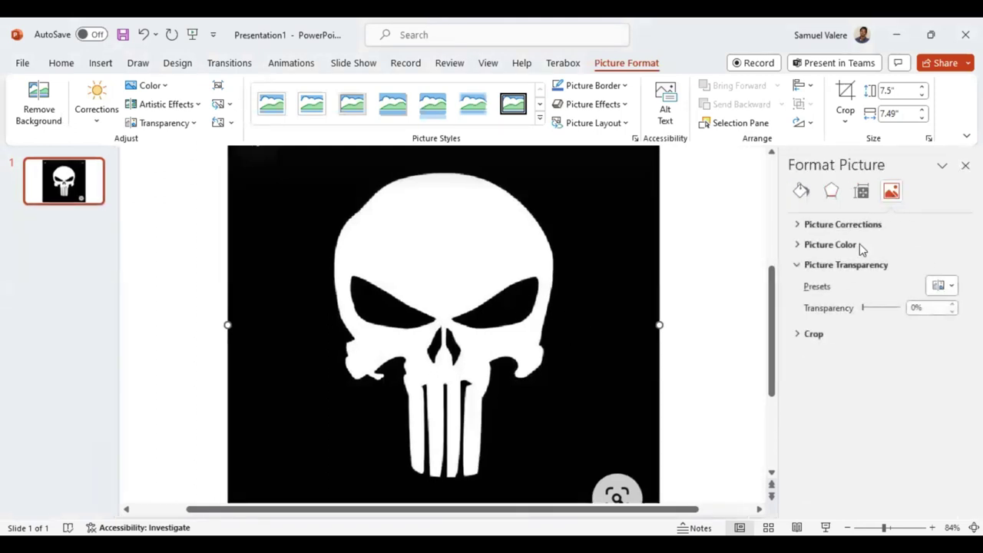
{"action": "left_click_drag", "start_coordinate": [864, 309], "coordinate": [894, 311]}
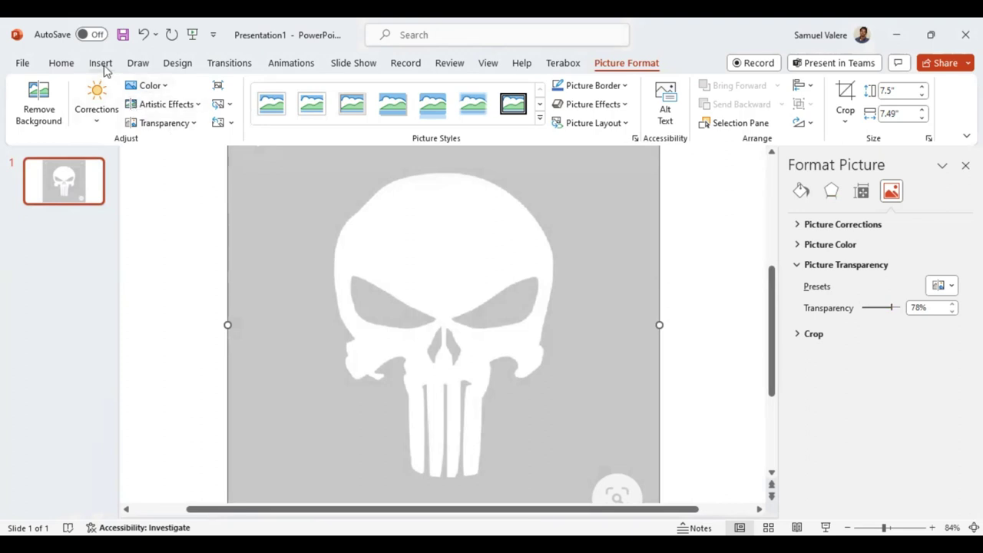
{"action": "left_click", "coordinate": [101, 64]}
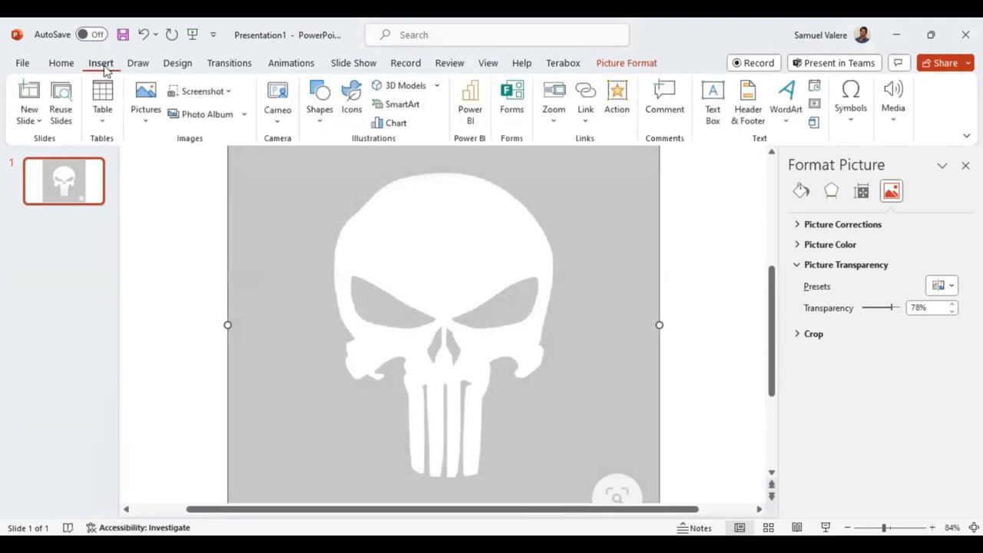
Step: Trace the skull's left eye socket as a closed freeform shape
{"action": "left_click", "coordinate": [320, 104]}
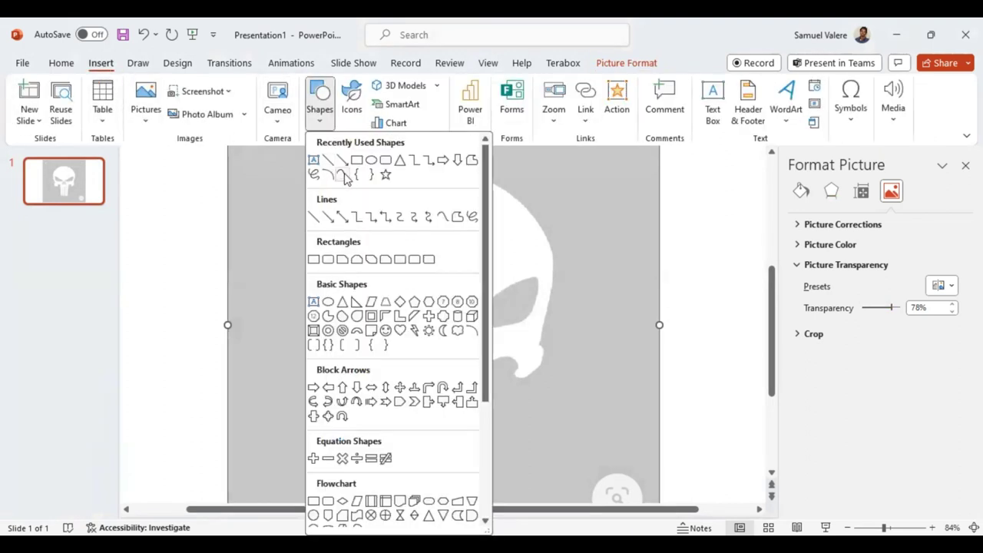
{"action": "left_click", "coordinate": [345, 177]}
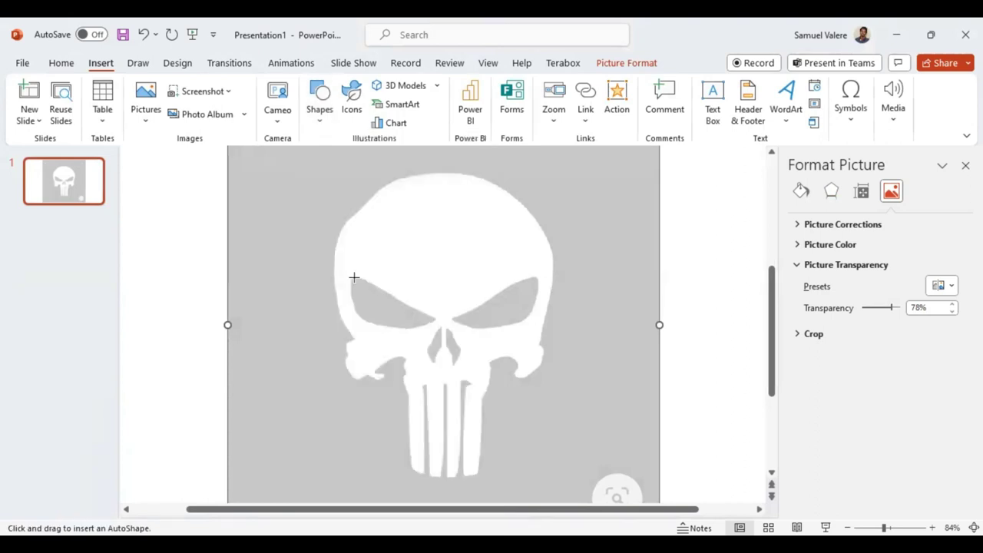
{"action": "left_click_drag", "start_coordinate": [351, 275], "coordinate": [350, 293]}
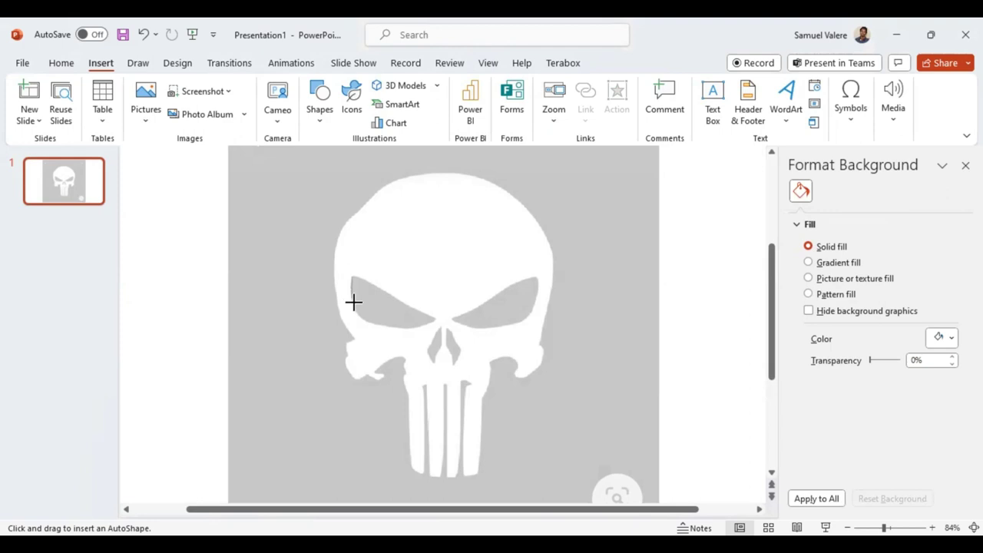
{"action": "mouse_move", "coordinate": [351, 296]}
{"action": "left_mouse_down"}
{"action": "mouse_move", "coordinate": [371, 324]}
{"action": "mouse_move", "coordinate": [408, 329]}
{"action": "mouse_move", "coordinate": [435, 318]}
{"action": "left_mouse_up"}
{"action": "left_click_drag", "start_coordinate": [436, 317], "coordinate": [354, 276]}
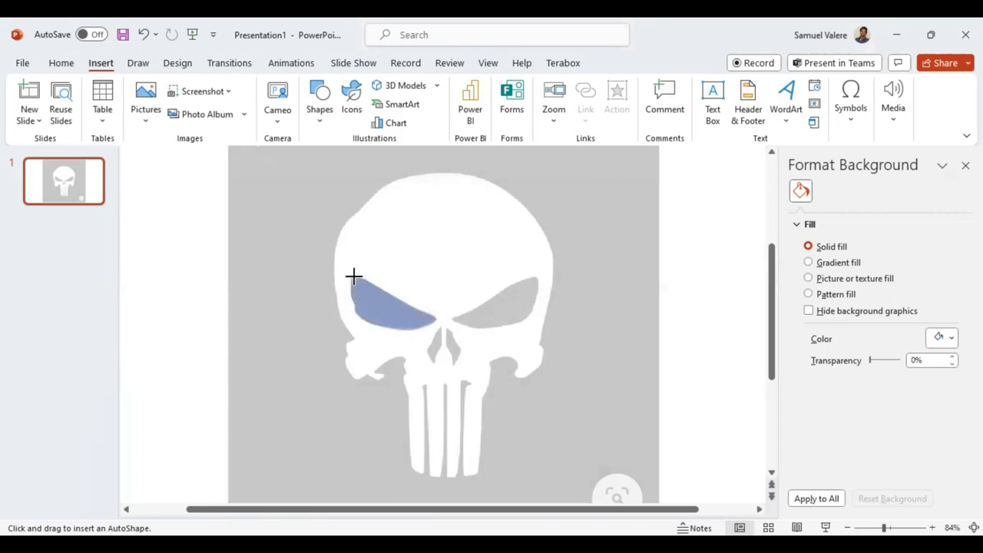
{"action": "left_click", "coordinate": [354, 276]}
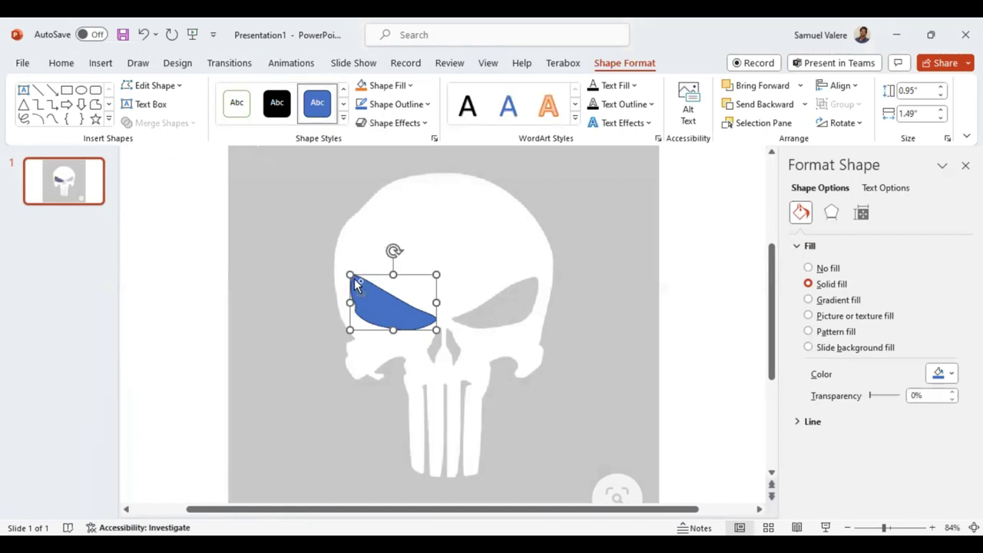
Step: Copy the eye shape, flip it horizontally and position it over the right eye socket
{"action": "left_click_drag", "start_coordinate": [371, 292], "coordinate": [434, 299], "text": "ctrl"}
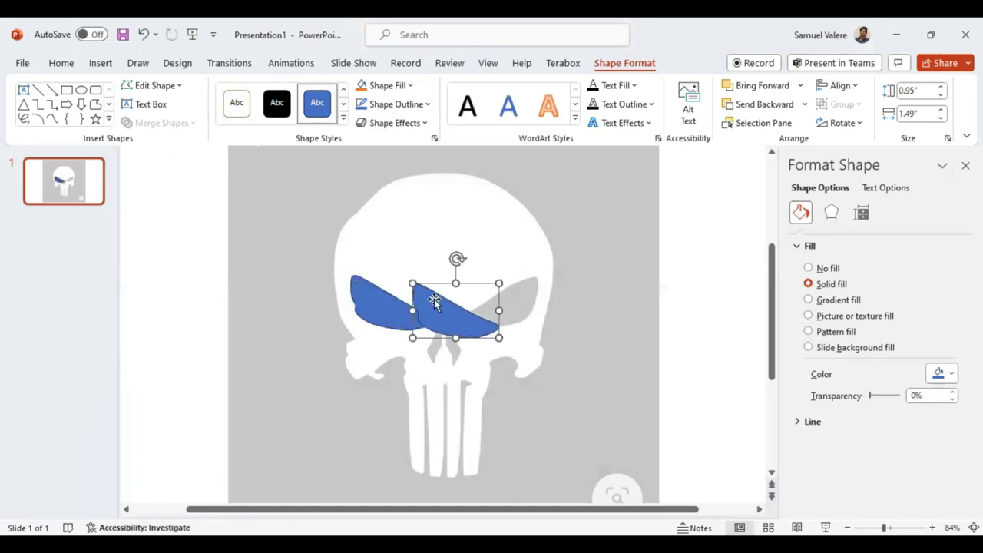
{"action": "left_click", "coordinate": [859, 123]}
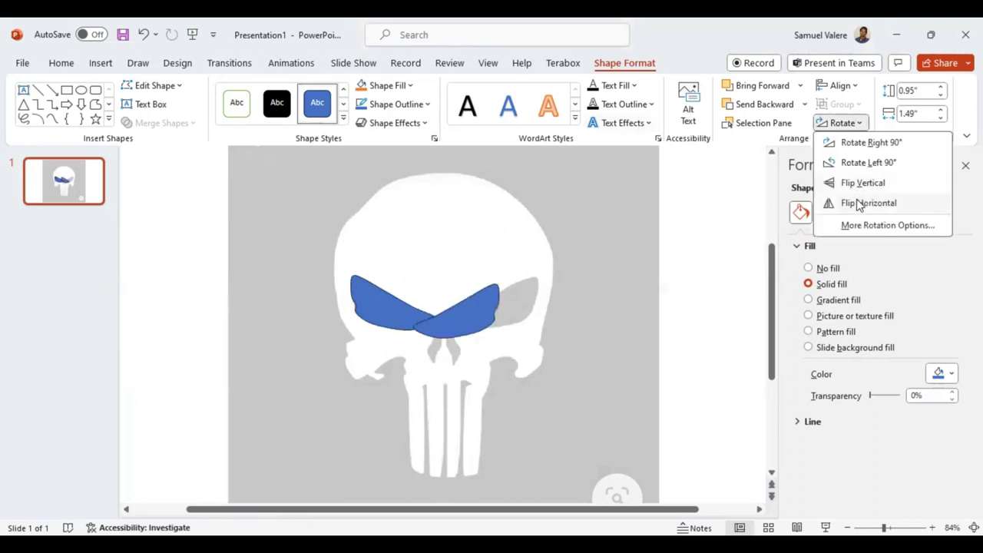
{"action": "left_click", "coordinate": [859, 204]}
{"action": "left_click_drag", "start_coordinate": [437, 323], "coordinate": [478, 321]}
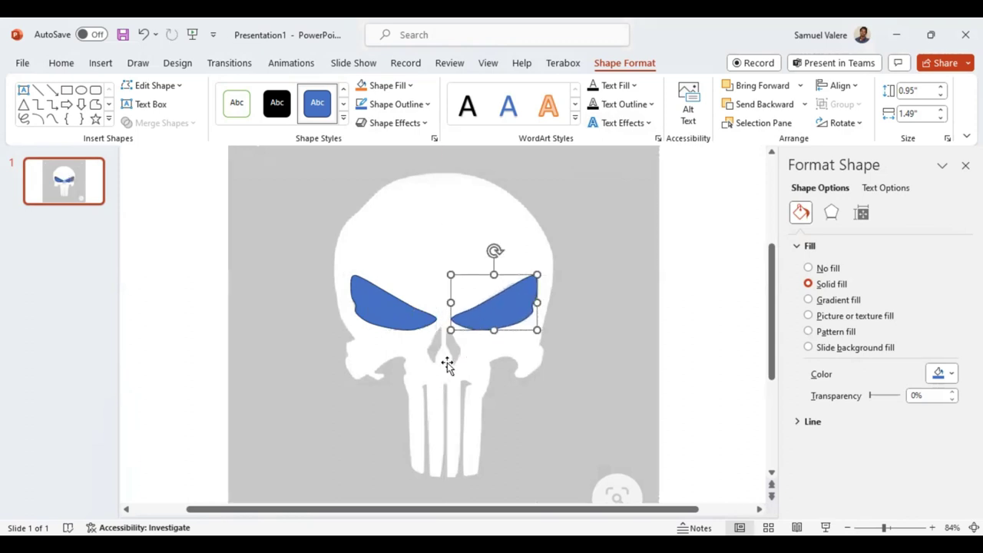
{"action": "left_click", "coordinate": [52, 119]}
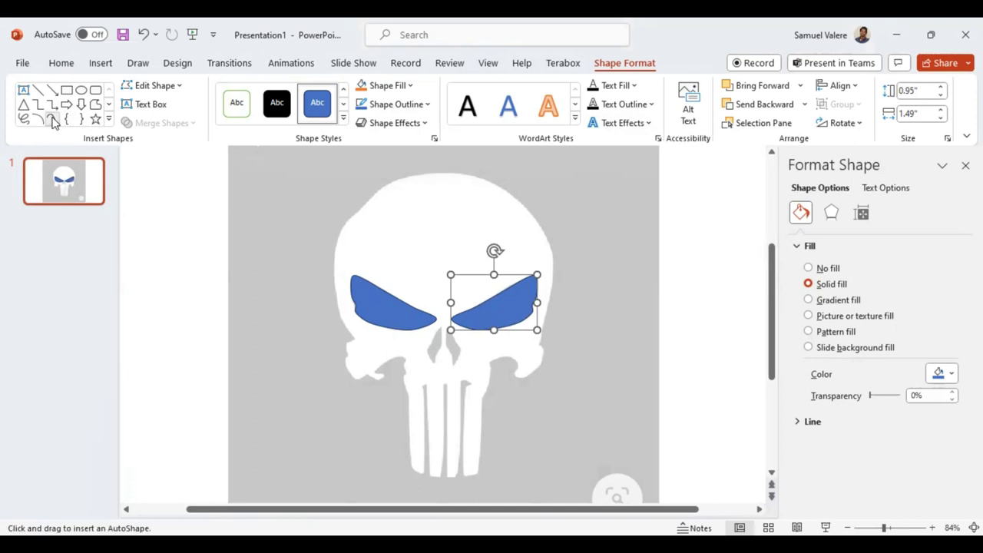
{"action": "left_click", "coordinate": [434, 329]}
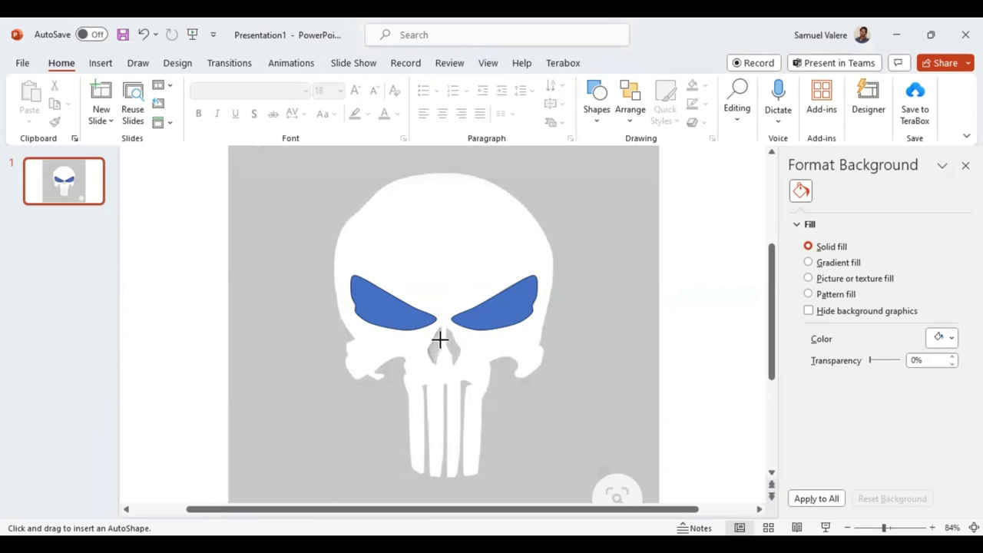
Step: Finish one nose piece, then add a horizontally flipped copy beside it as the other nostril
{"action": "left_click", "coordinate": [440, 330]}
{"action": "left_click", "coordinate": [441, 328]}
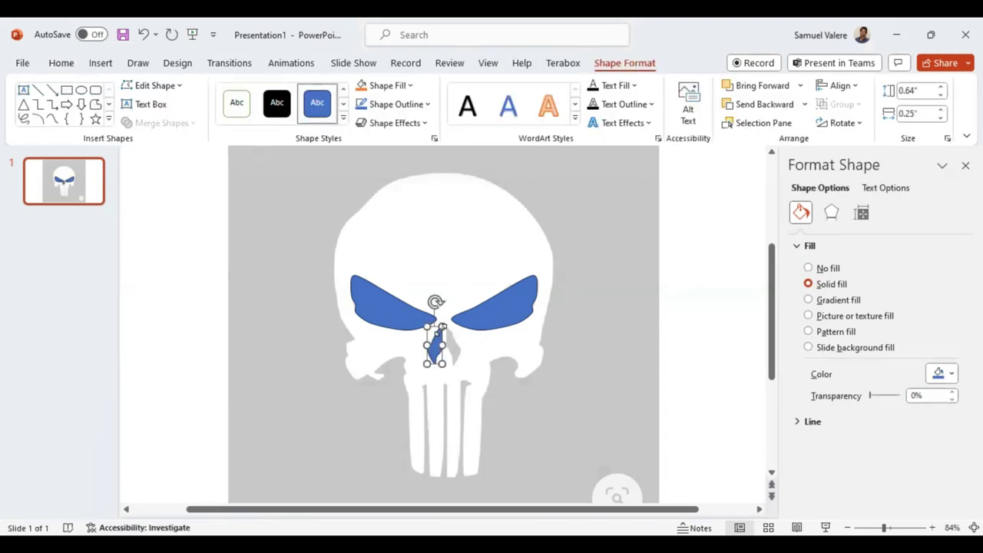
{"action": "left_click_drag", "start_coordinate": [443, 328], "coordinate": [452, 336]}
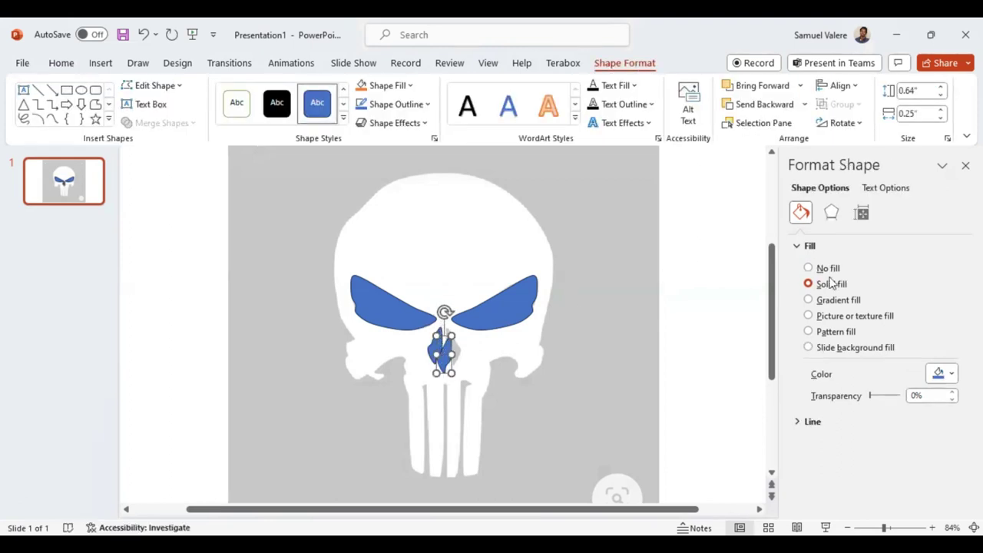
{"action": "left_click", "coordinate": [859, 124]}
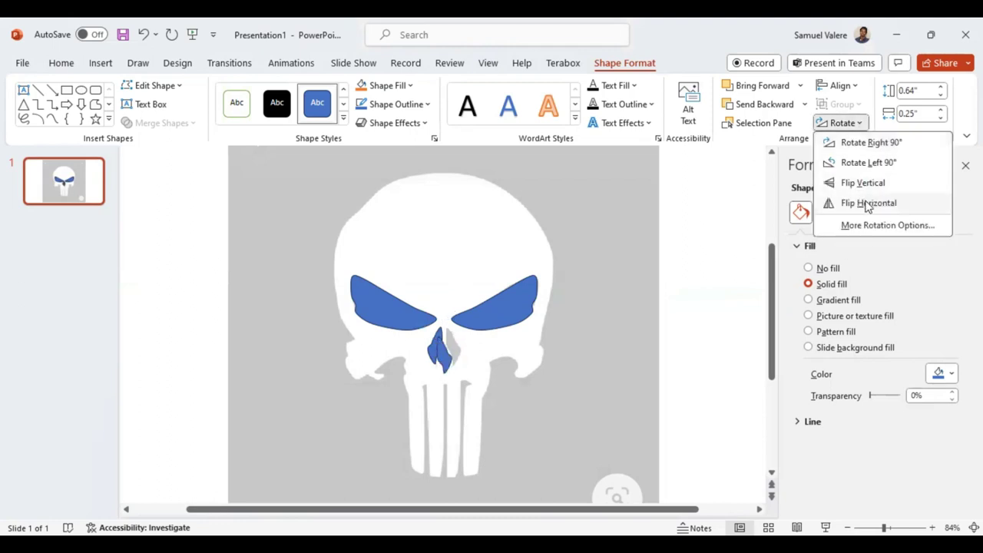
{"action": "left_click", "coordinate": [868, 203]}
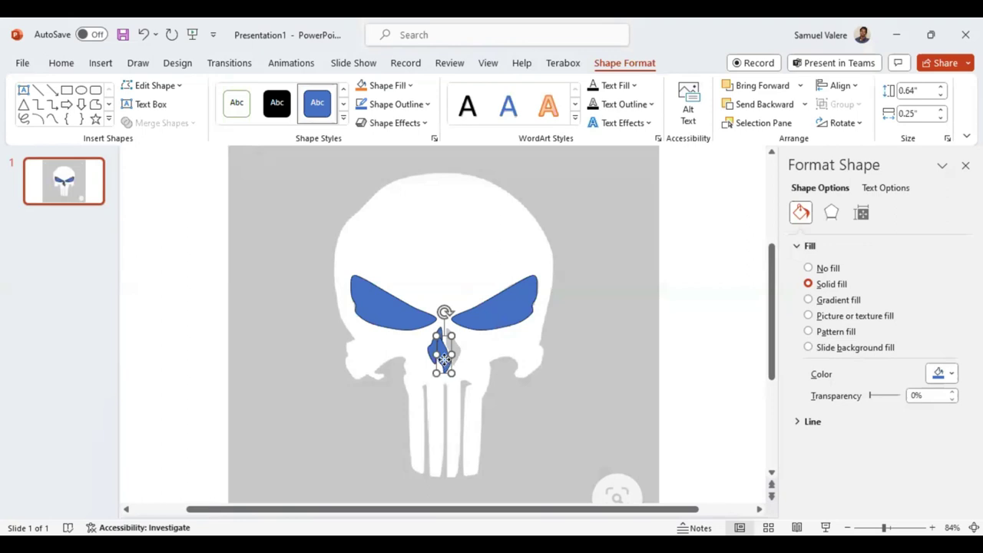
{"action": "left_click_drag", "start_coordinate": [444, 360], "coordinate": [454, 351]}
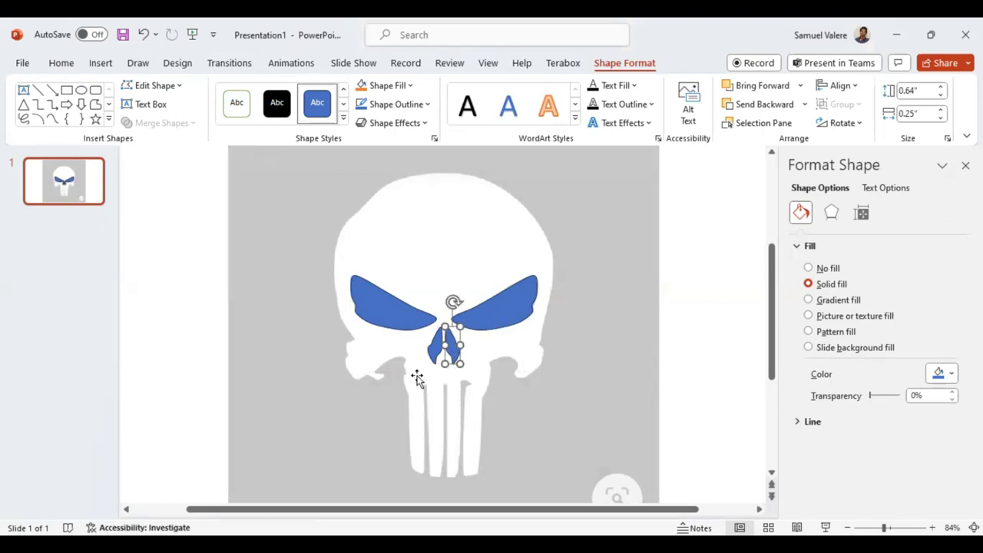
{"action": "left_click", "coordinate": [54, 119]}
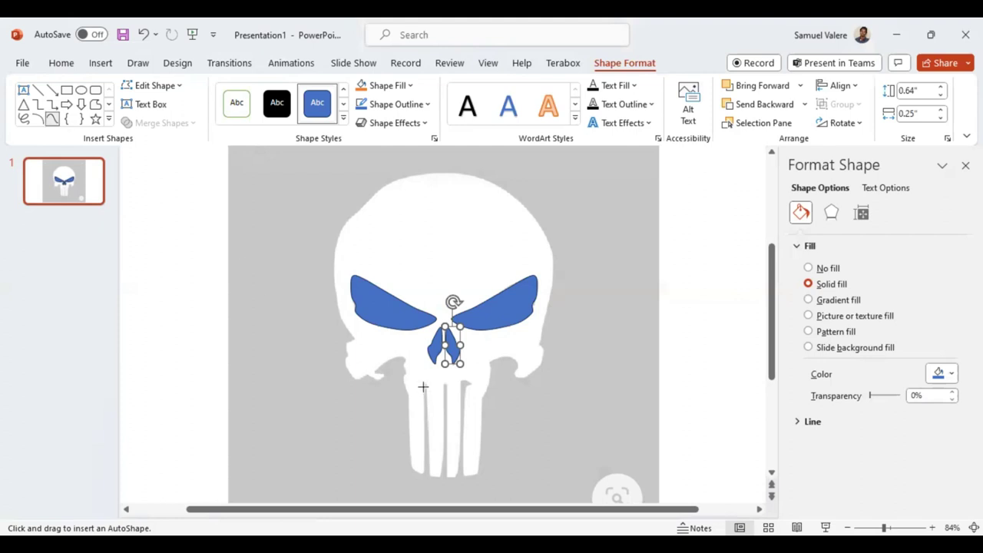
{"action": "key", "text": "Escape"}
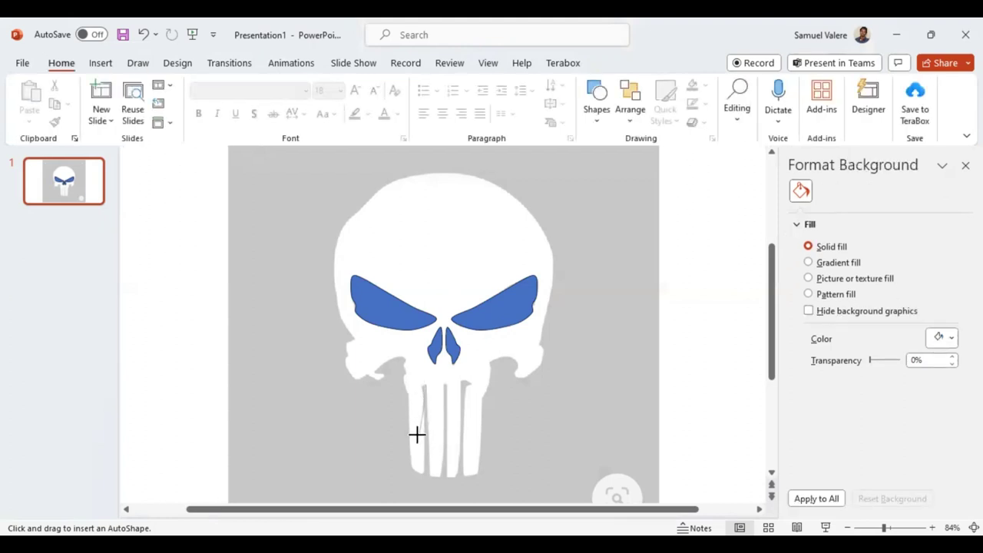
Step: Trace the skull's outer edge and teeth gaps with the freeform outline
{"action": "mouse_move", "coordinate": [424, 437]}
{"action": "left_mouse_down"}
{"action": "mouse_move", "coordinate": [421, 472]}
{"action": "mouse_move", "coordinate": [406, 435]}
{"action": "left_mouse_up"}
{"action": "left_click_drag", "start_coordinate": [407, 430], "coordinate": [403, 381]}
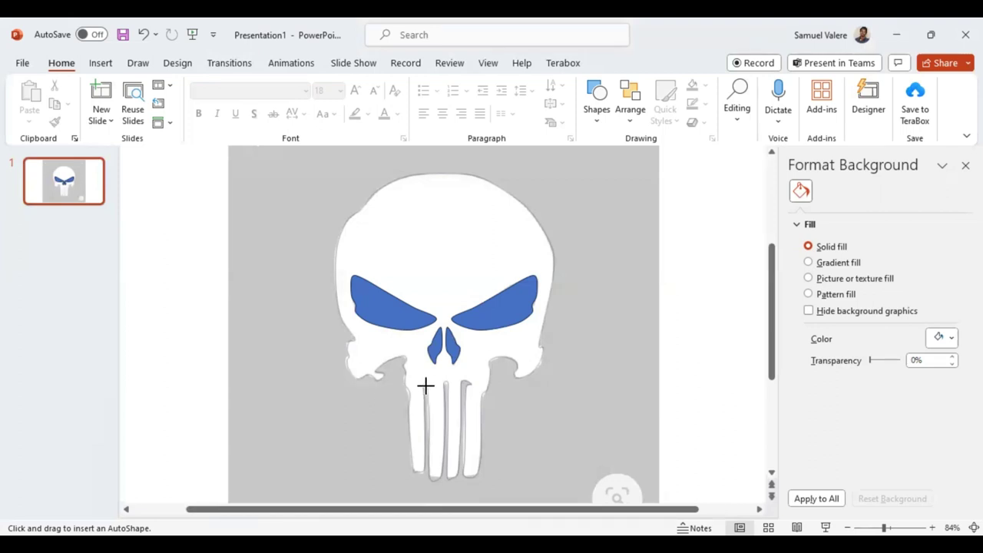
Step: Close the skull outline and send it backward three times behind the eyes and nose
{"action": "left_click", "coordinate": [424, 386]}
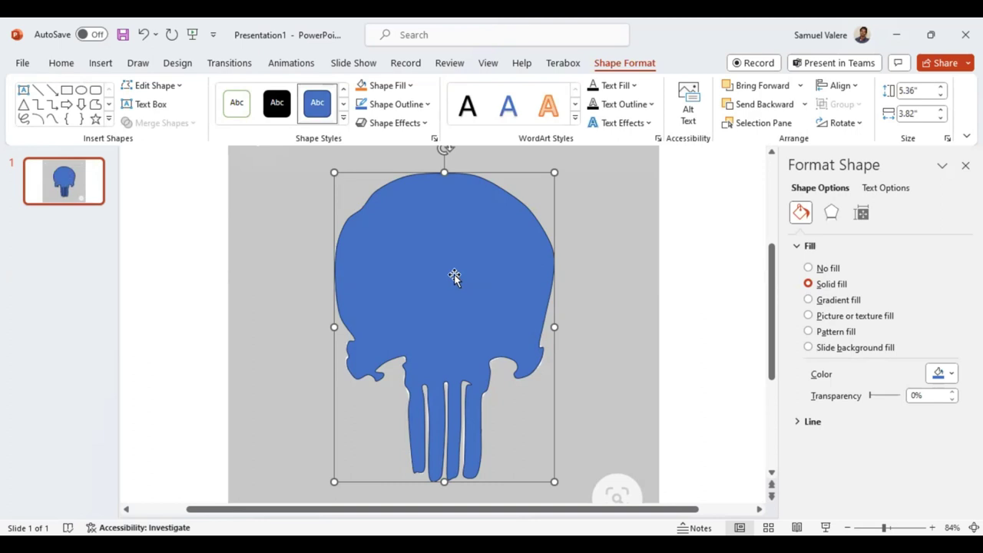
{"action": "left_click", "coordinate": [765, 107]}
{"action": "left_click", "coordinate": [764, 107]}
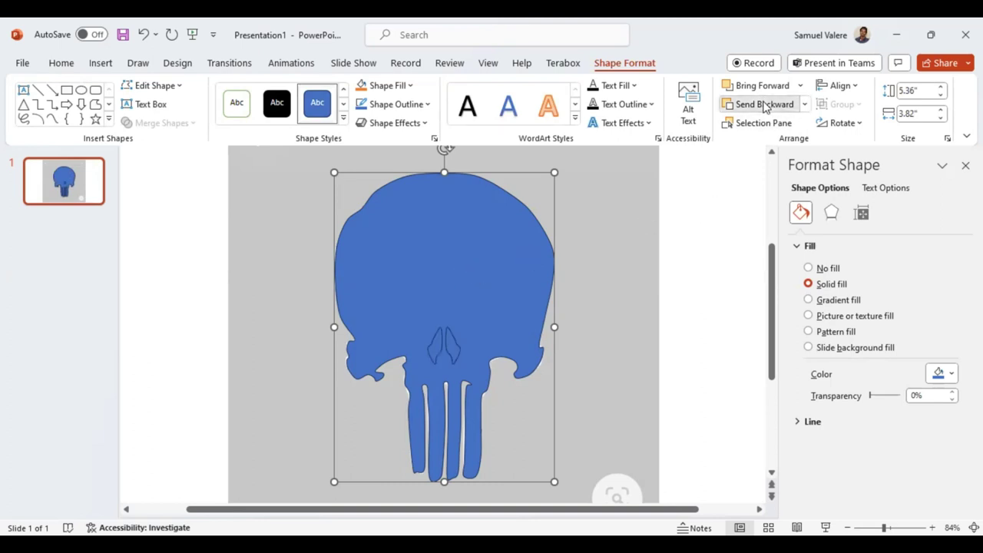
{"action": "left_click", "coordinate": [764, 106]}
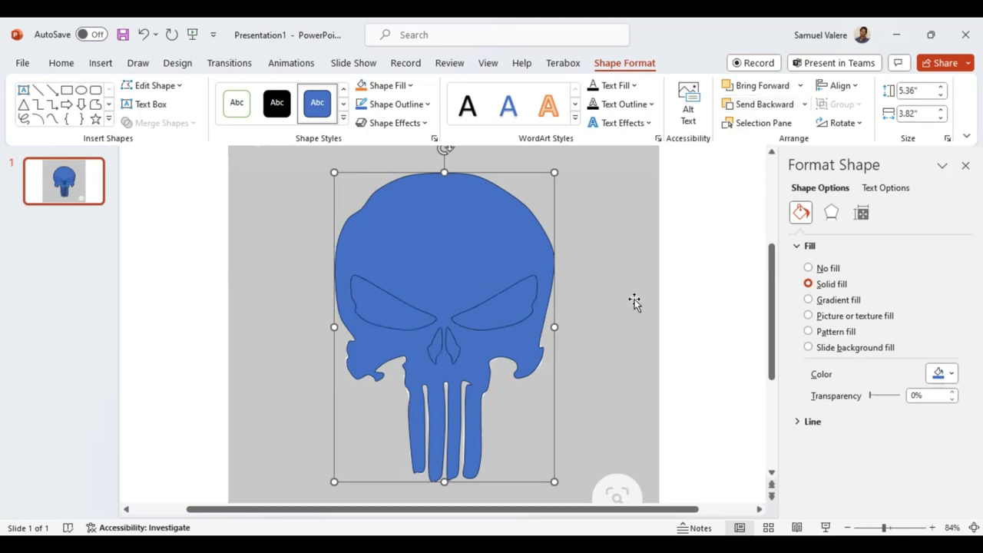
{"action": "left_click", "coordinate": [569, 361]}
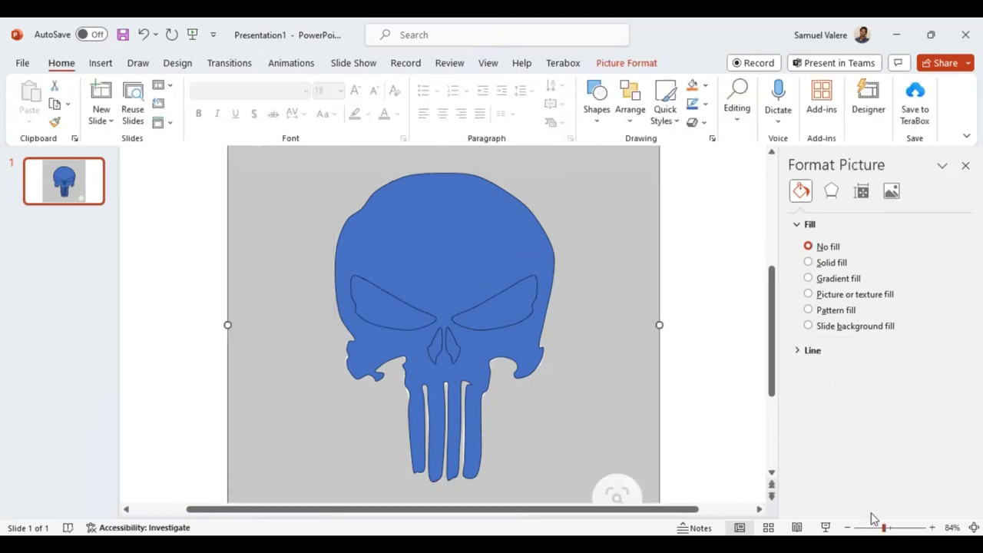
Step: Shrink the reference picture into the top-left corner and reset its transparency to 0%
{"action": "left_click_drag", "start_coordinate": [881, 519], "coordinate": [872, 519]}
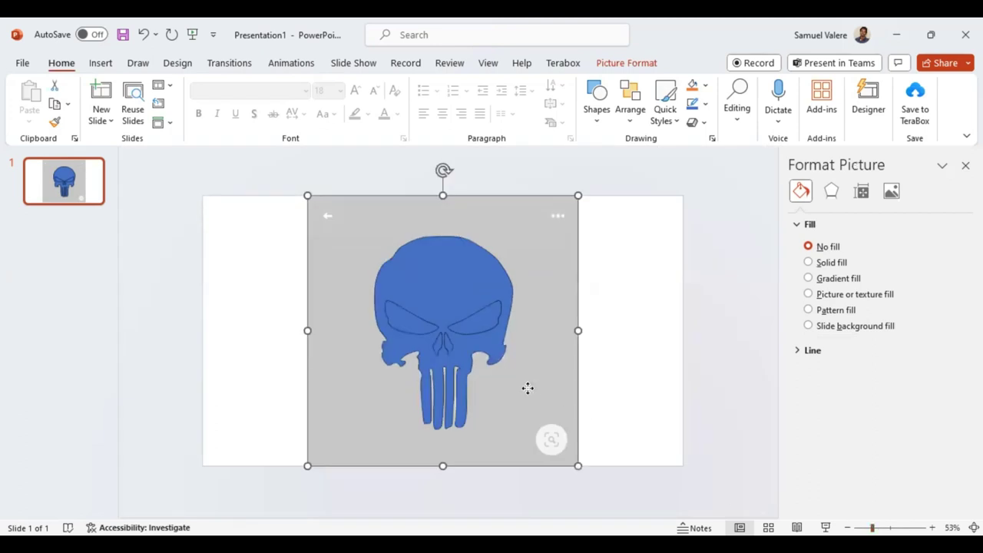
{"action": "left_click_drag", "start_coordinate": [527, 387], "coordinate": [338, 393]}
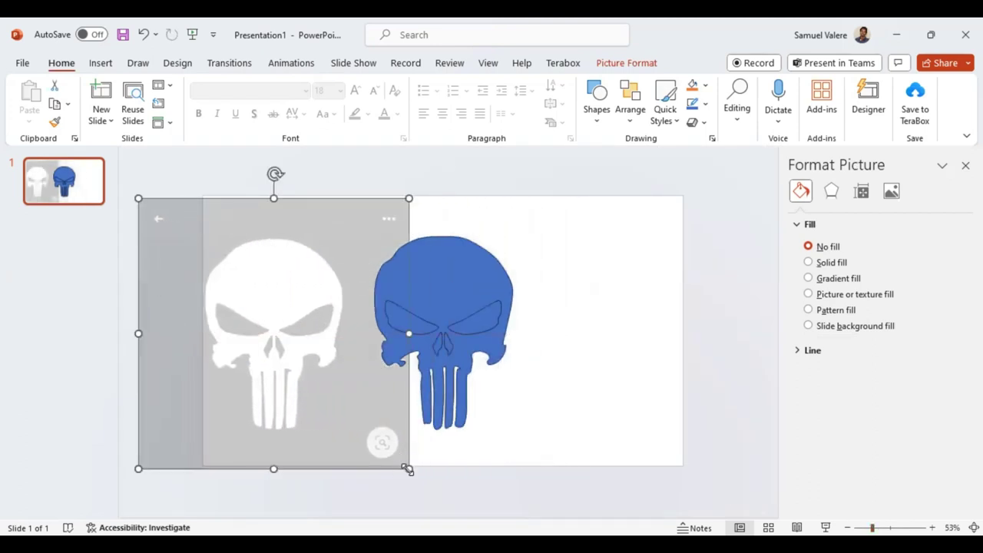
{"action": "left_click_drag", "start_coordinate": [384, 444], "coordinate": [326, 367]}
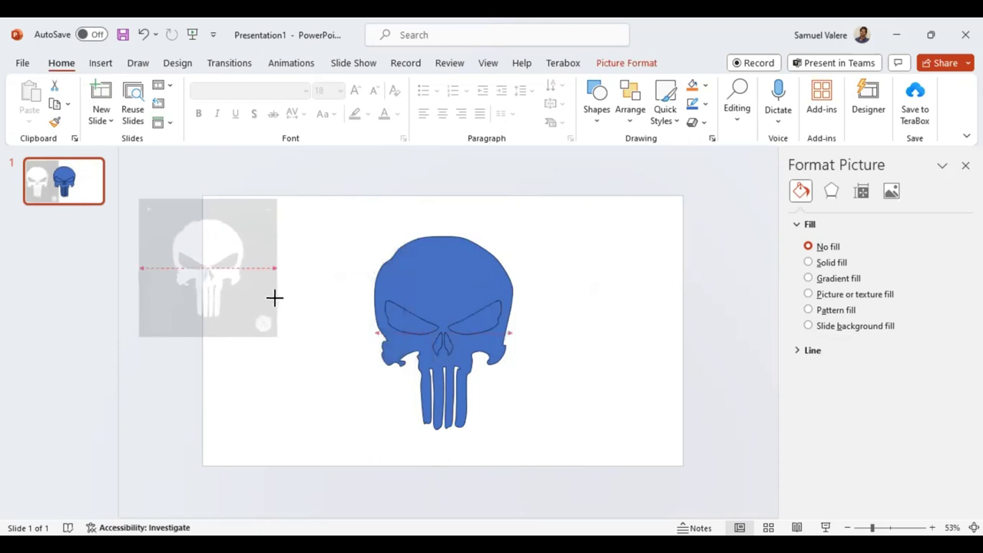
{"action": "mouse_move", "coordinate": [289, 316]}
{"action": "left_mouse_down"}
{"action": "mouse_move", "coordinate": [266, 288]}
{"action": "mouse_move", "coordinate": [307, 282]}
{"action": "left_mouse_up"}
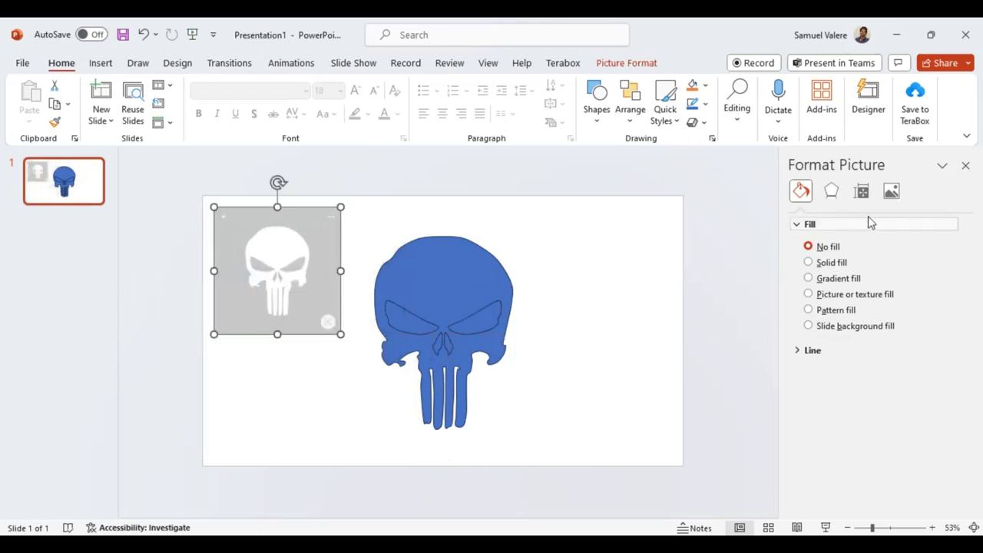
{"action": "left_click", "coordinate": [892, 192]}
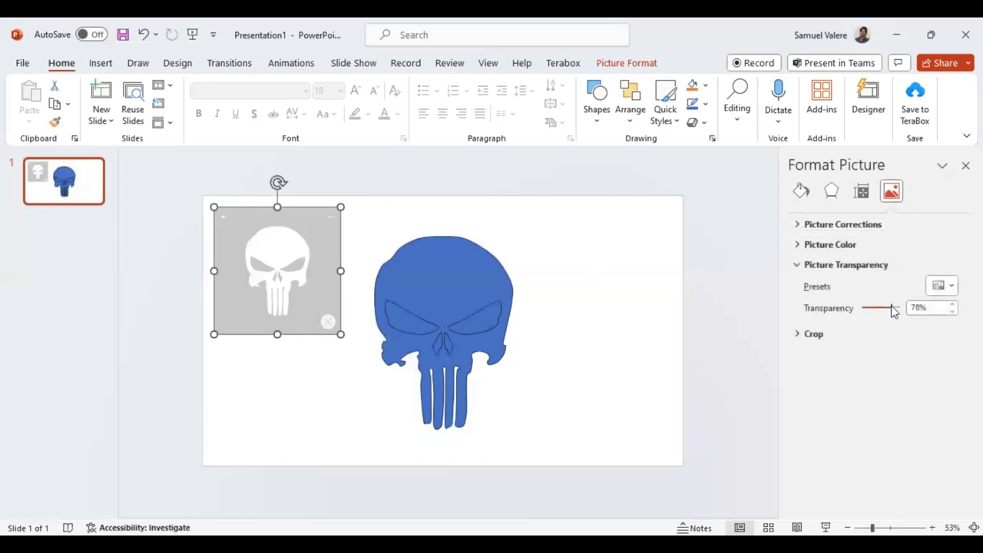
{"action": "left_click_drag", "start_coordinate": [893, 310], "coordinate": [857, 311]}
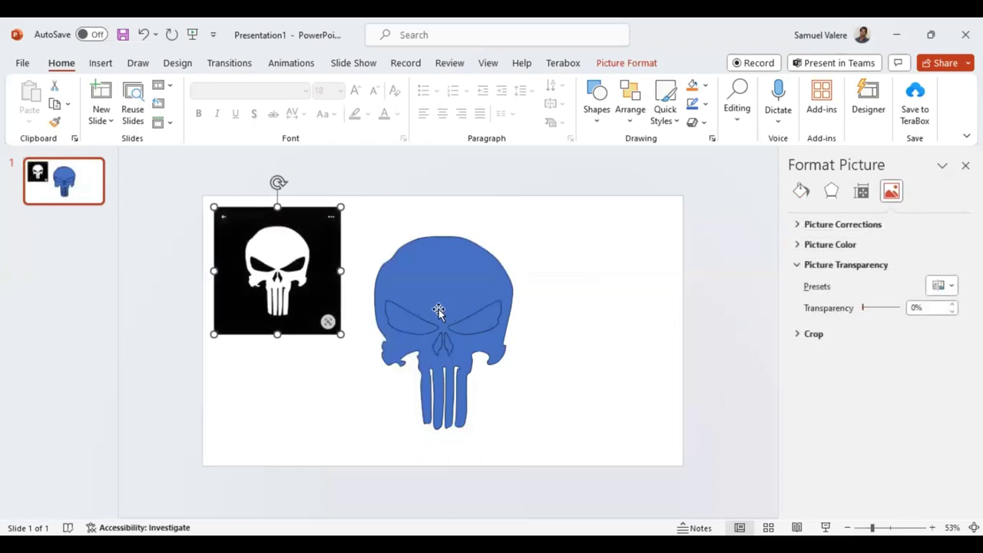
{"action": "left_click_drag", "start_coordinate": [340, 334], "coordinate": [293, 286]}
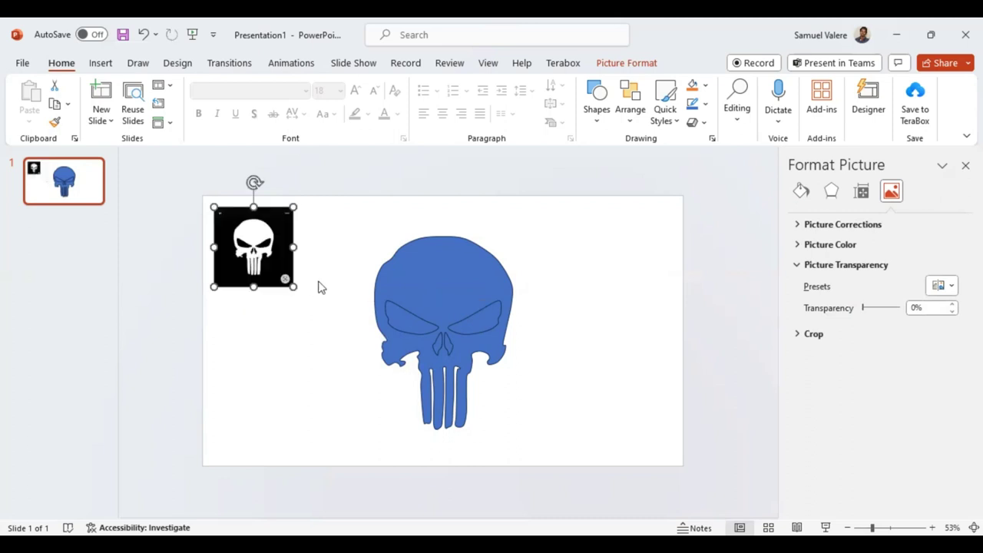
{"action": "left_click_drag", "start_coordinate": [338, 230], "coordinate": [577, 447]}
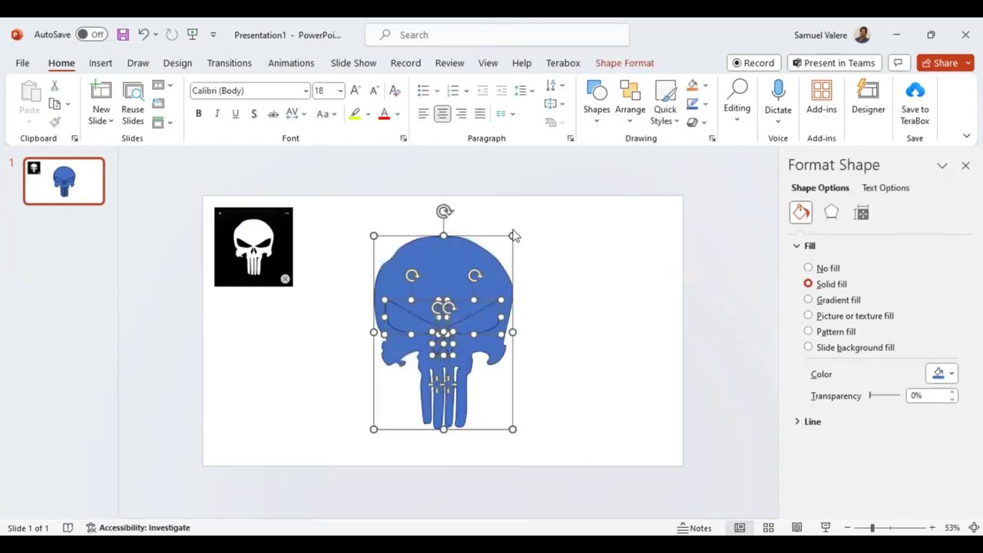
{"action": "left_click", "coordinate": [613, 66]}
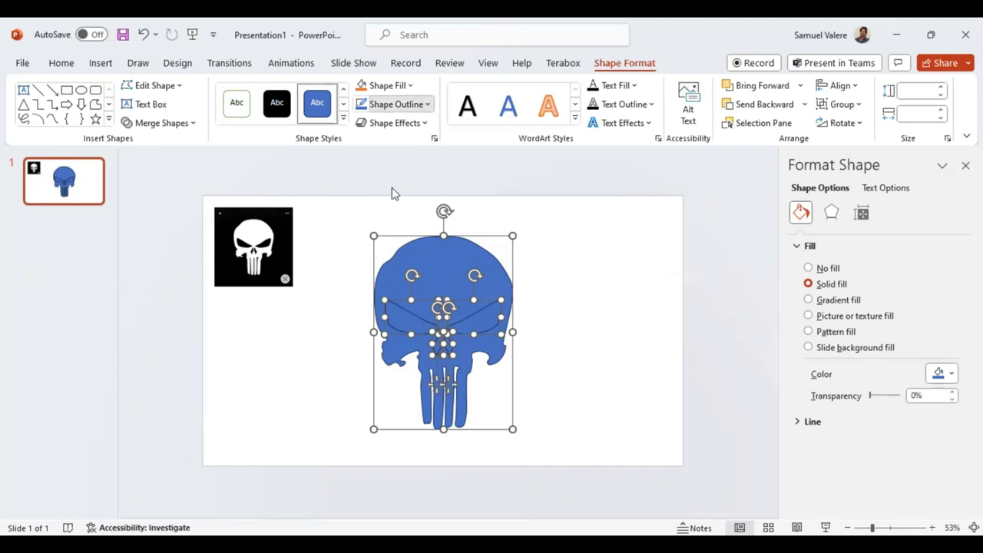
{"action": "left_click", "coordinate": [397, 104]}
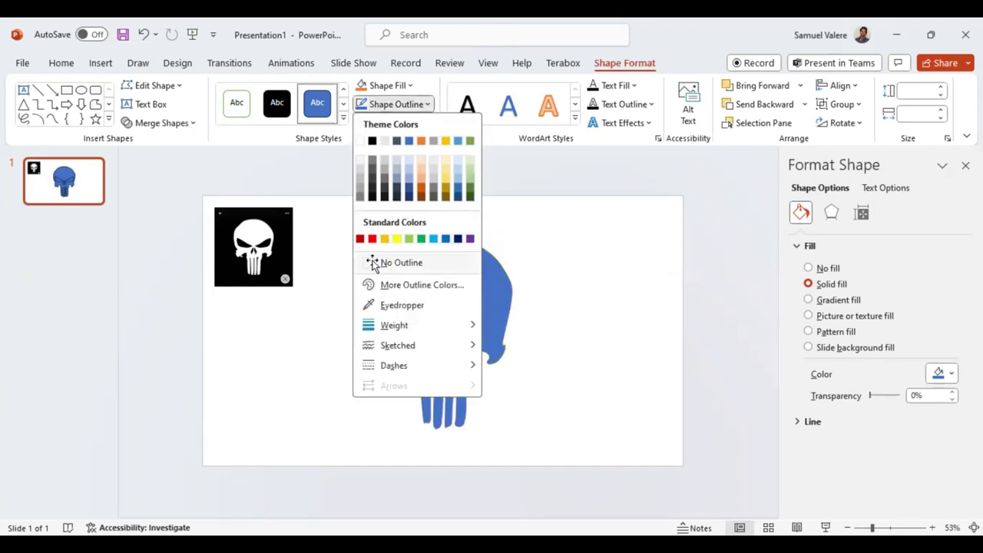
{"action": "left_click", "coordinate": [373, 263]}
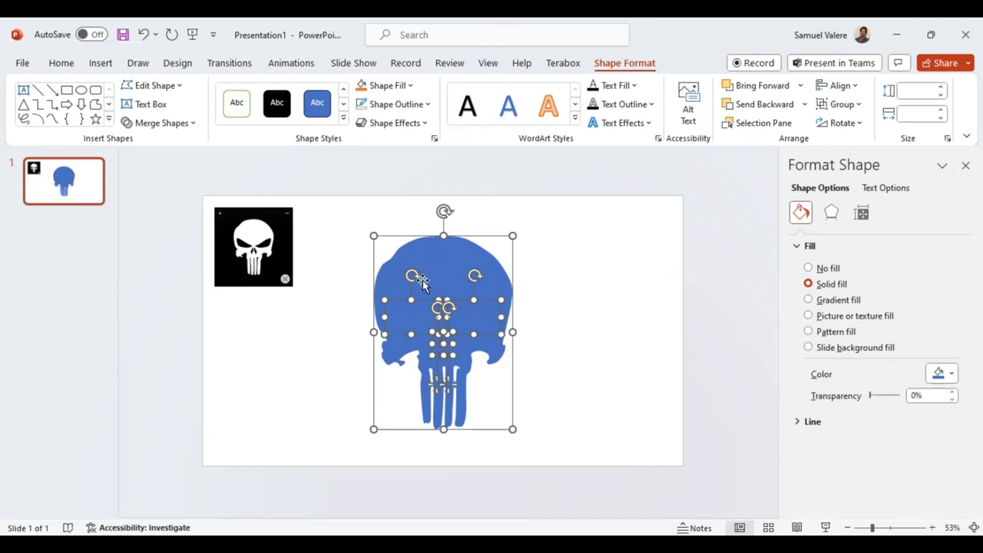
{"action": "left_click", "coordinate": [578, 325]}
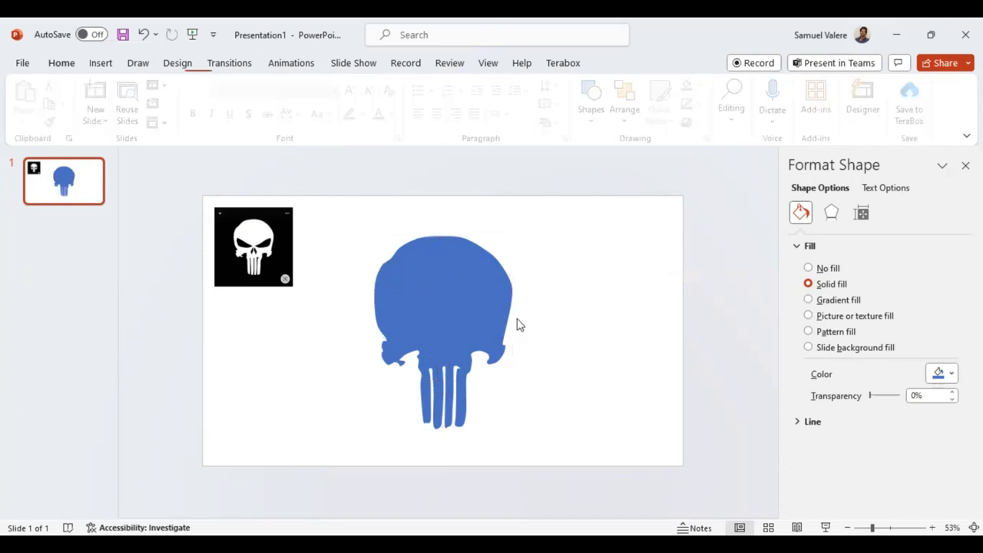
{"action": "left_click", "coordinate": [476, 311]}
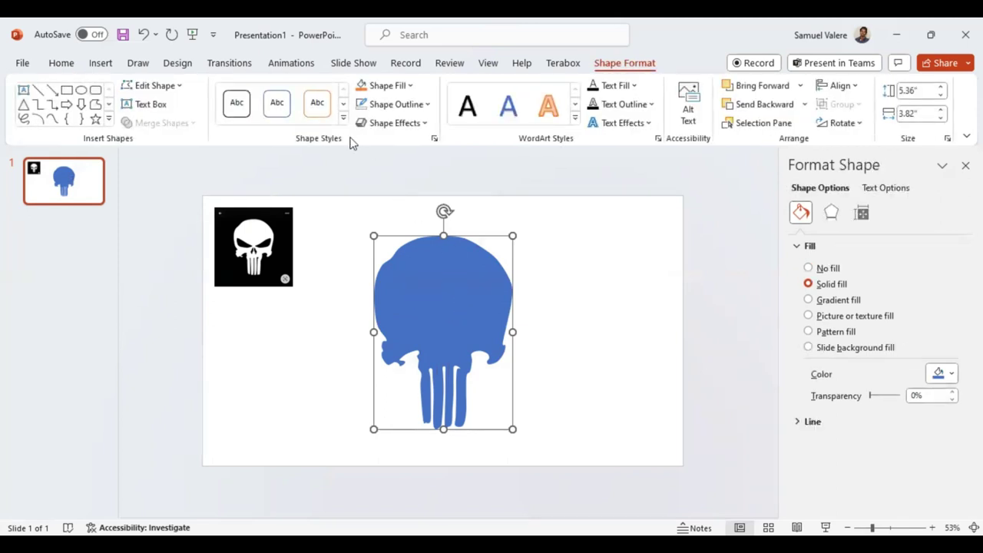
Step: Undo back to separate pieces, then fill both eyes and the nose black
{"action": "left_click", "coordinate": [142, 35]}
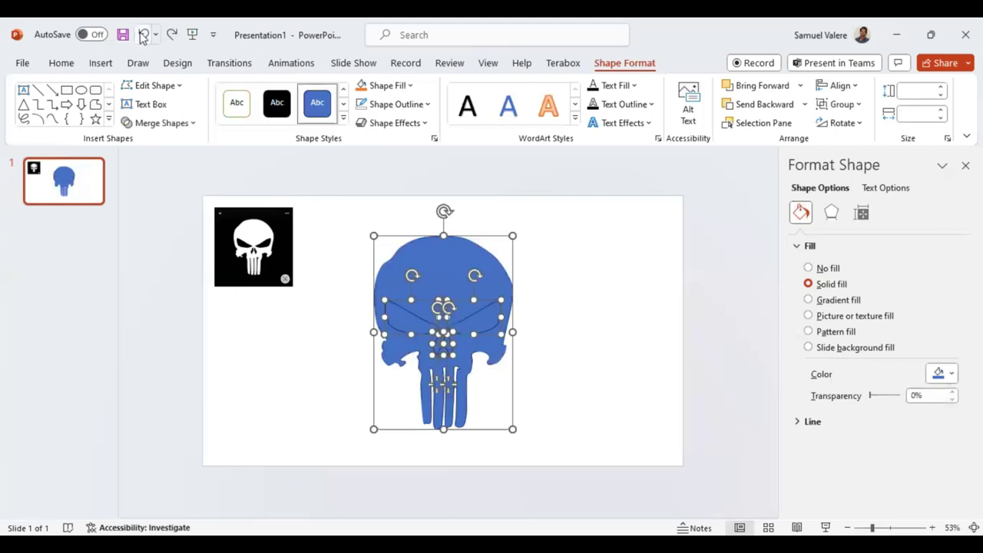
{"action": "left_click", "coordinate": [555, 352]}
{"action": "left_click", "coordinate": [484, 321]}
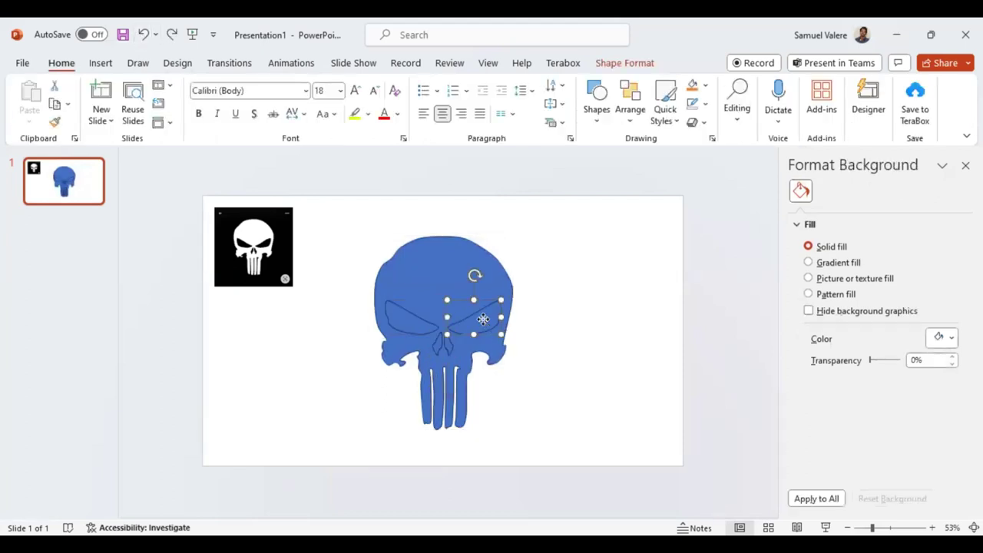
{"action": "left_click", "coordinate": [410, 320], "text": "shift"}
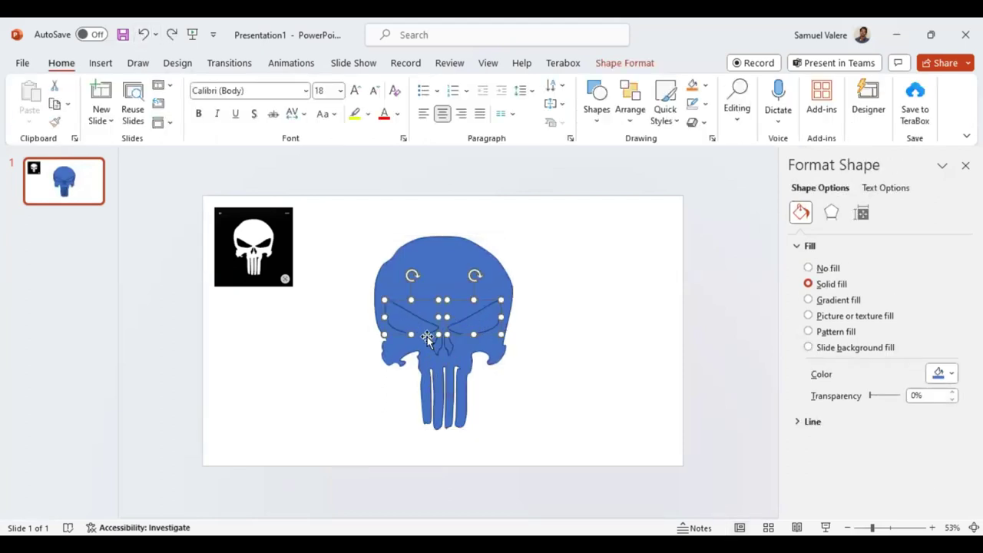
{"action": "left_click", "coordinate": [435, 348], "text": "shift"}
{"action": "left_click", "coordinate": [603, 66]}
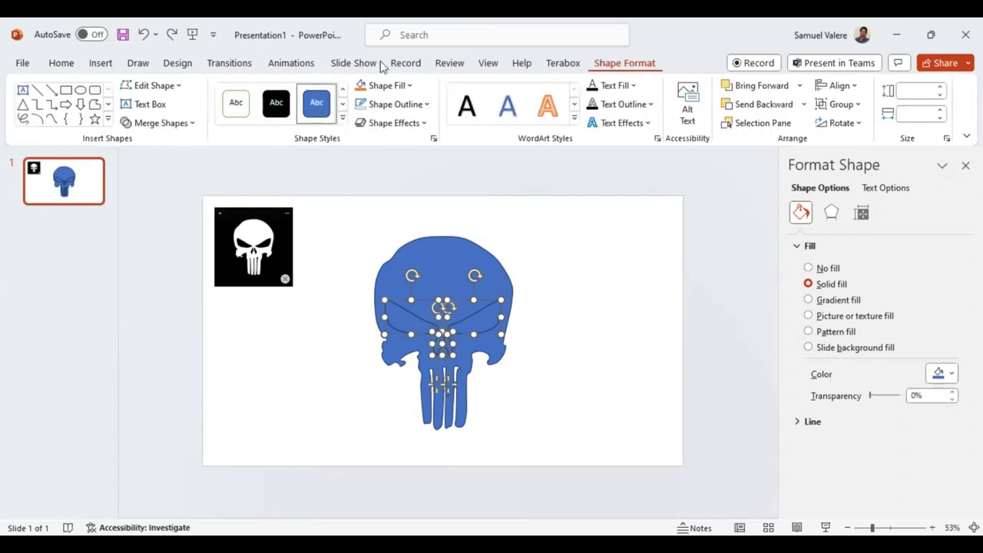
{"action": "left_click", "coordinate": [411, 86]}
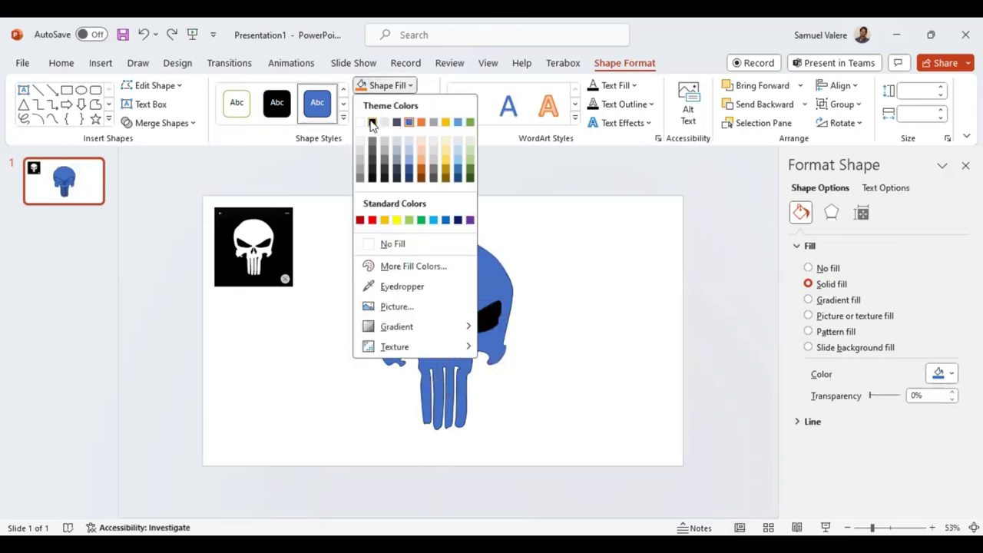
{"action": "left_click", "coordinate": [372, 122]}
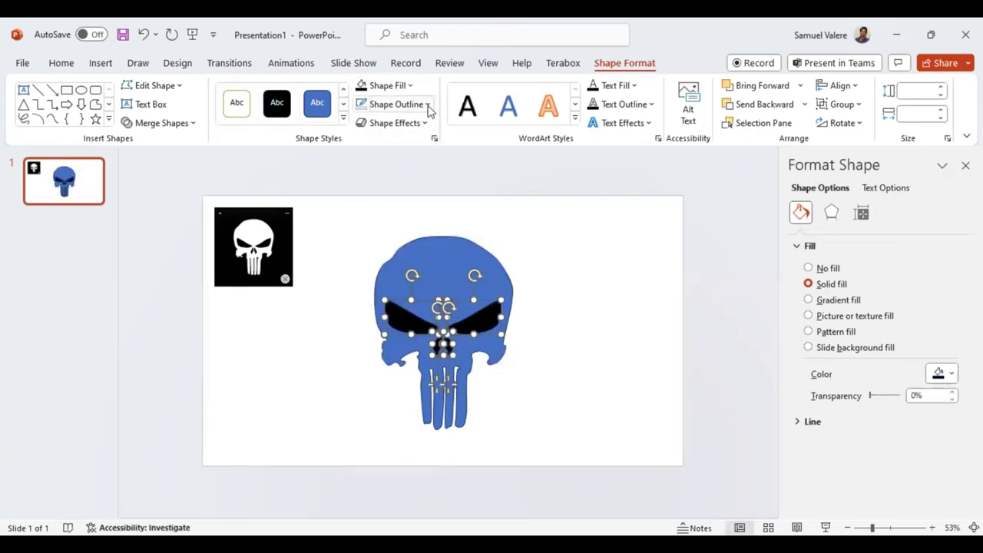
Step: Set No Outline on the eye, nose and skull shapes
{"action": "left_click", "coordinate": [396, 104]}
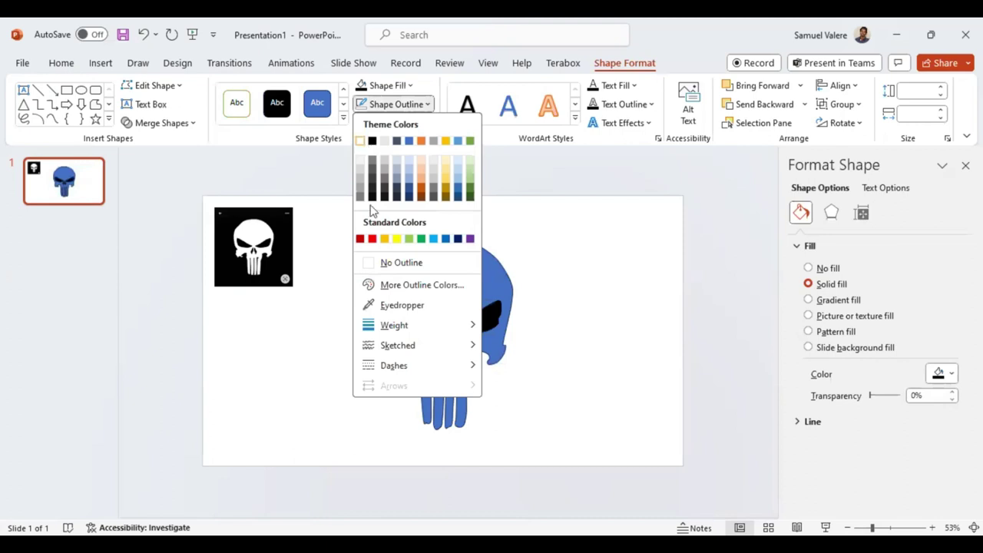
{"action": "left_click", "coordinate": [380, 265]}
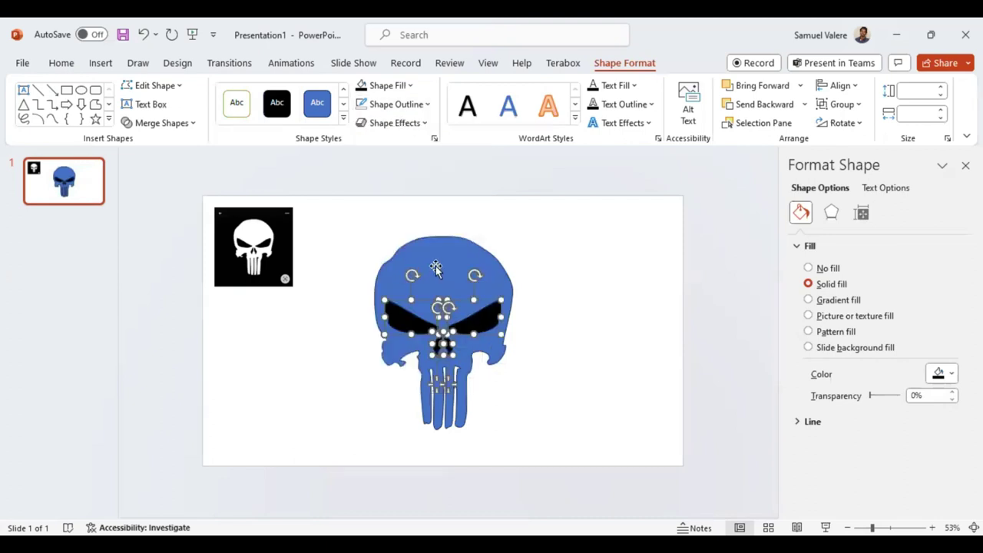
{"action": "left_click", "coordinate": [436, 268]}
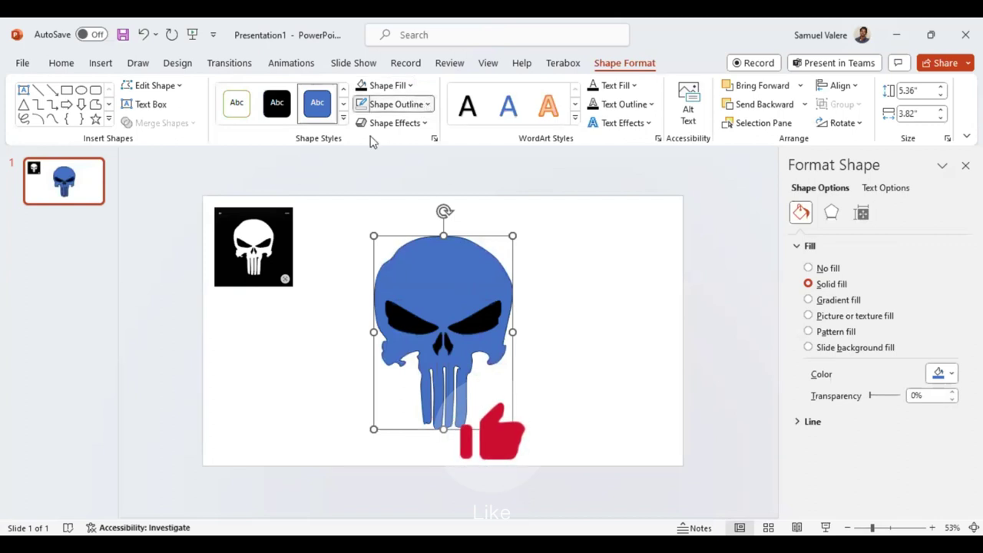
{"action": "left_click", "coordinate": [393, 104]}
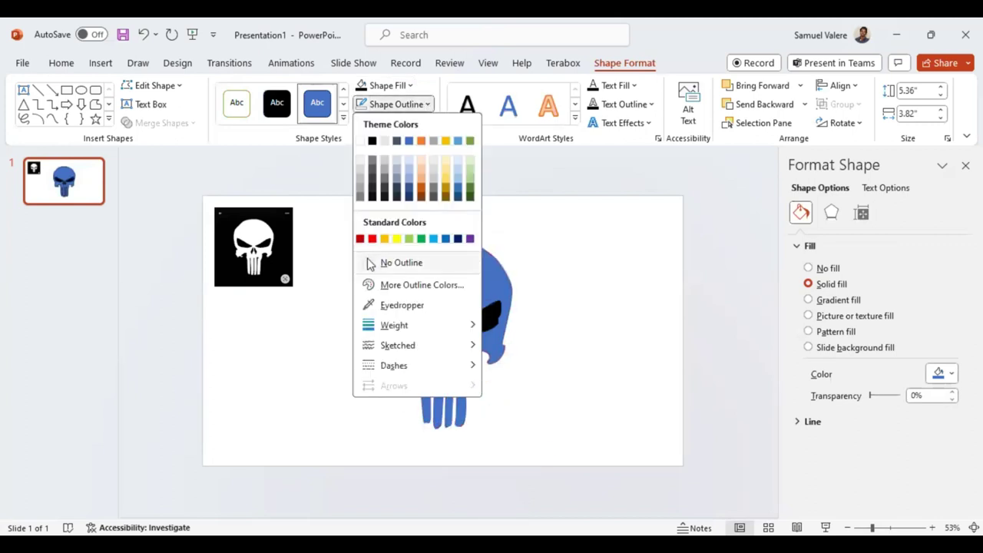
{"action": "left_click", "coordinate": [369, 263]}
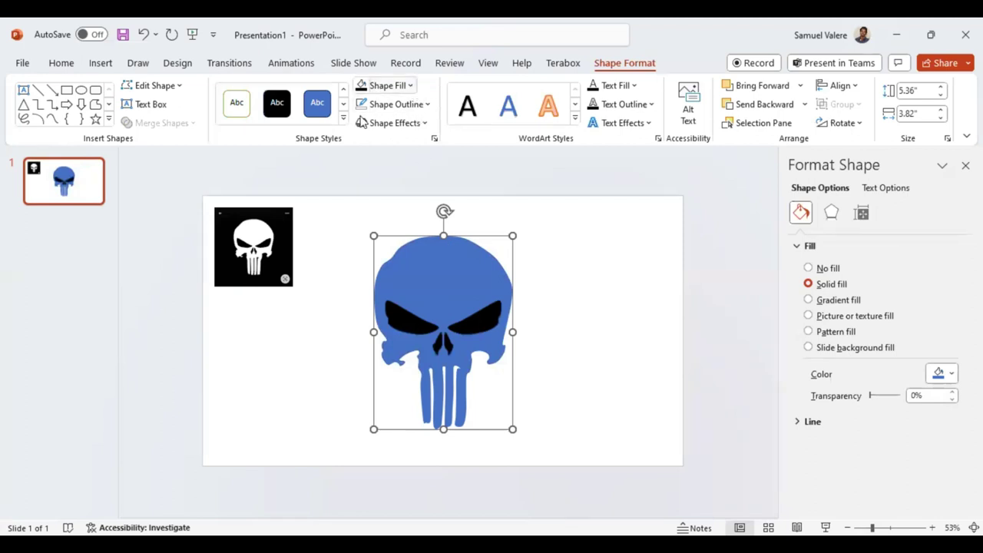
Step: Fill the skull shape white
{"action": "left_click", "coordinate": [386, 85]}
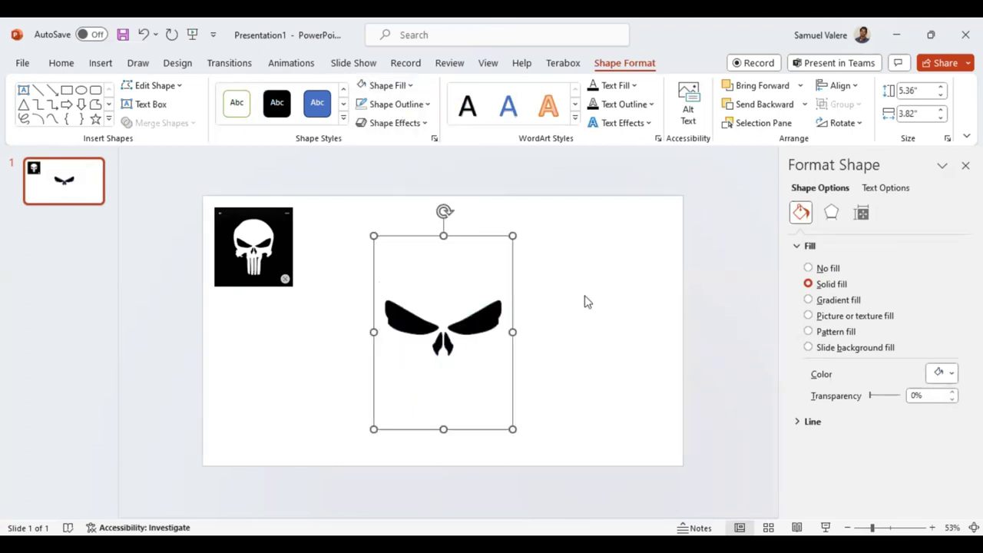
{"action": "left_click", "coordinate": [584, 301]}
{"action": "left_click", "coordinate": [265, 250]}
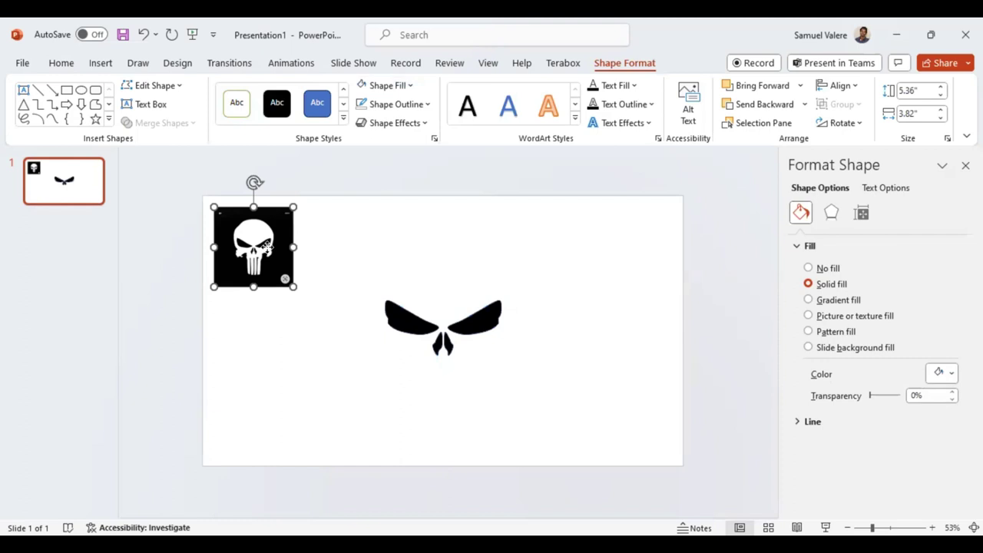
Step: Set the slide background to a solid black fill
{"action": "left_click", "coordinate": [591, 331]}
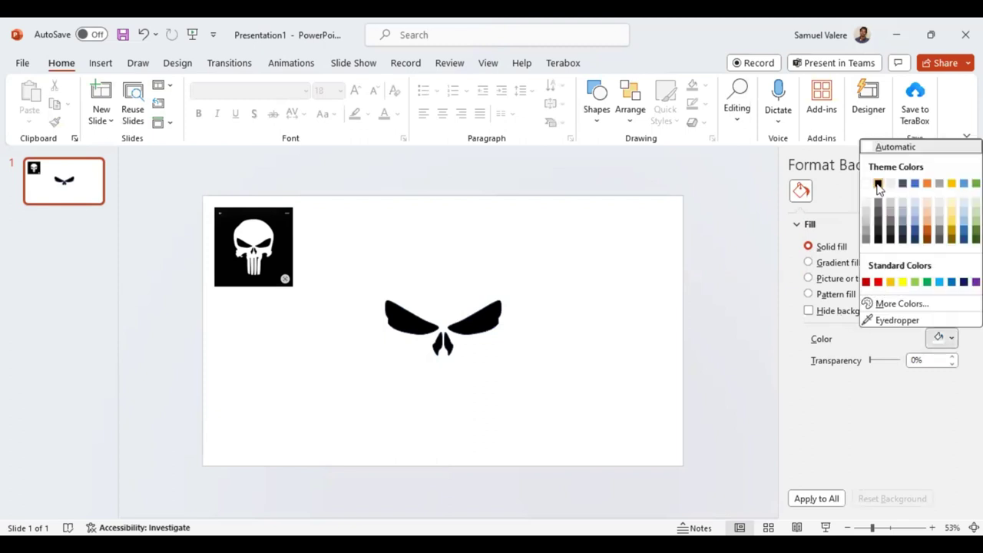
{"action": "left_click", "coordinate": [879, 184]}
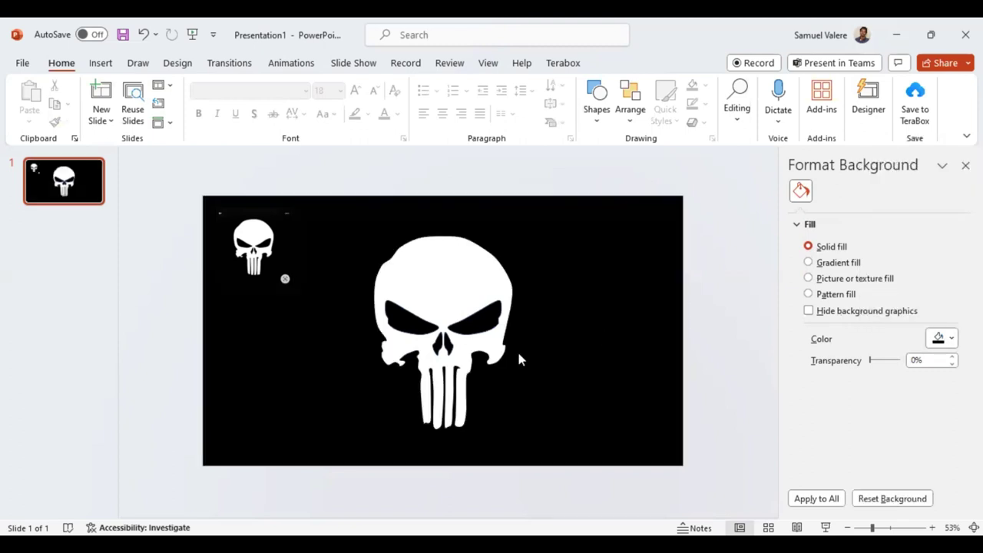
{"action": "left_click", "coordinate": [473, 337]}
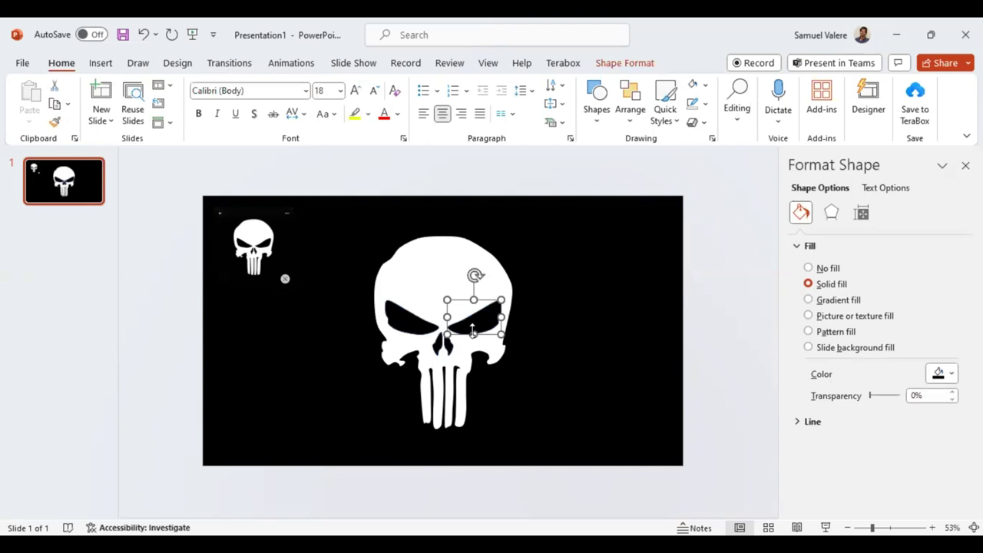
Step: Remove the outlines from the eye, nose and teeth shapes with No Outline
{"action": "left_click", "coordinate": [413, 324], "text": "shift"}
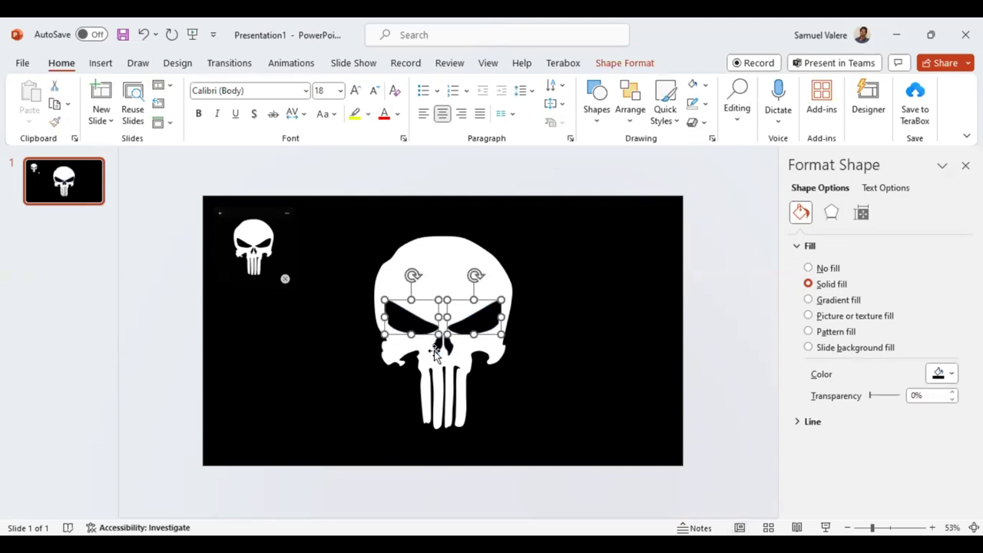
{"action": "left_click", "coordinate": [435, 350], "text": "shift"}
{"action": "left_click", "coordinate": [447, 347], "text": "shift"}
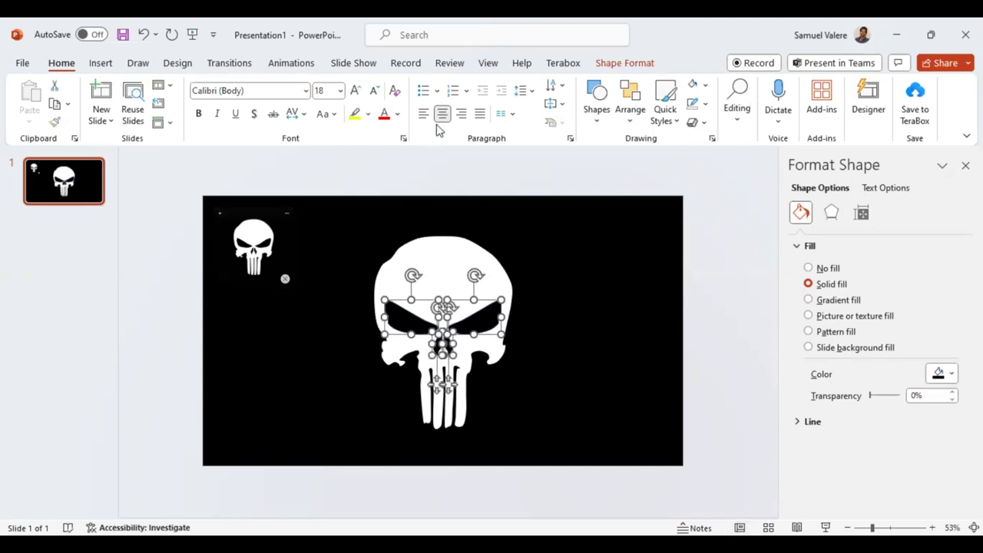
{"action": "left_click", "coordinate": [597, 65]}
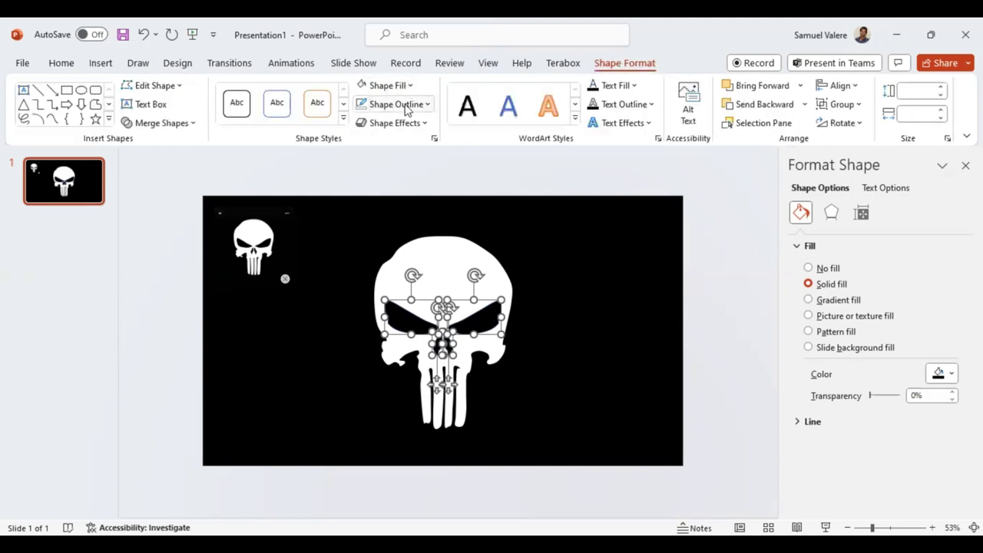
{"action": "left_click", "coordinate": [416, 112]}
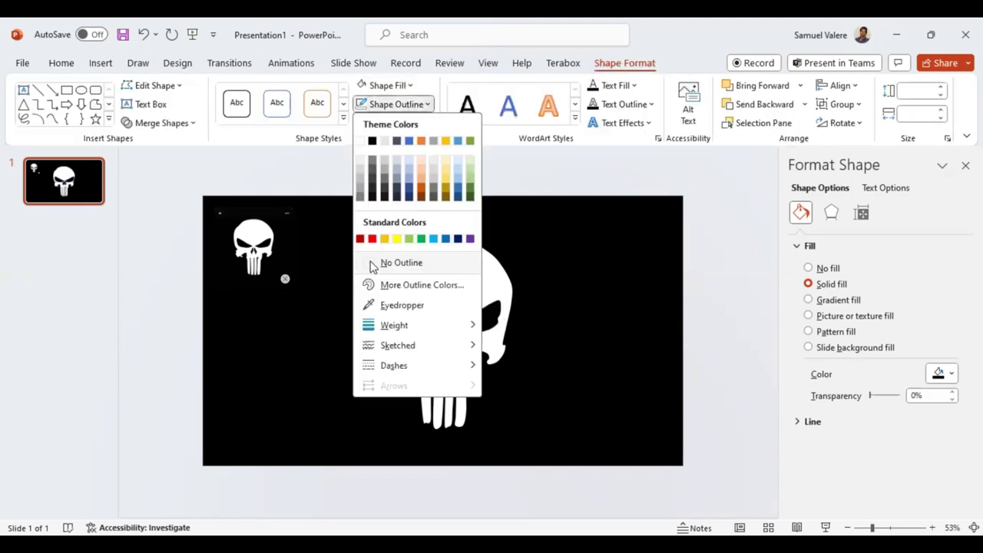
{"action": "left_click", "coordinate": [372, 266]}
Step: Delete the small reference skull picture, then select all of the skull's shapes
{"action": "left_click", "coordinate": [313, 339]}
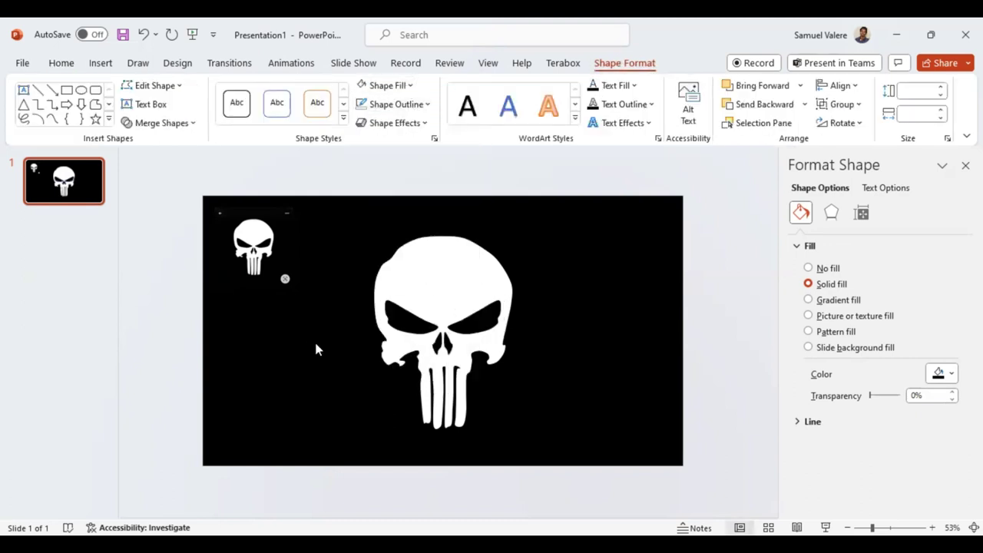
{"action": "left_click", "coordinate": [268, 252]}
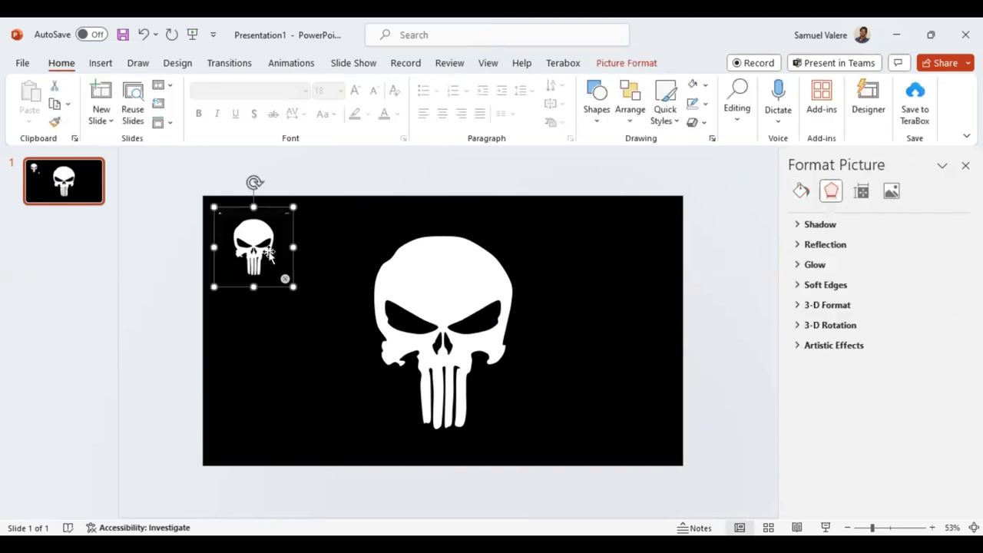
{"action": "key", "text": "Delete"}
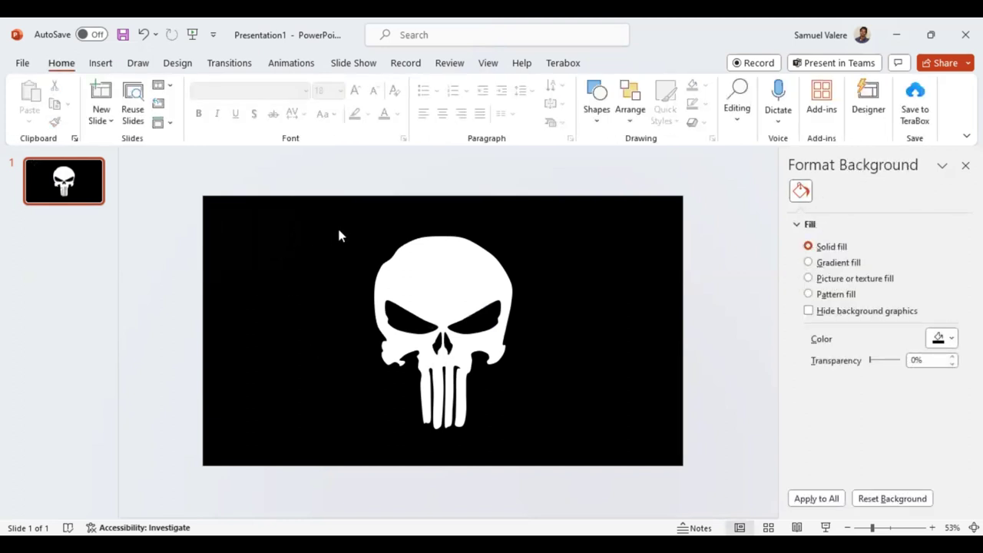
{"action": "left_click_drag", "start_coordinate": [335, 230], "coordinate": [560, 438]}
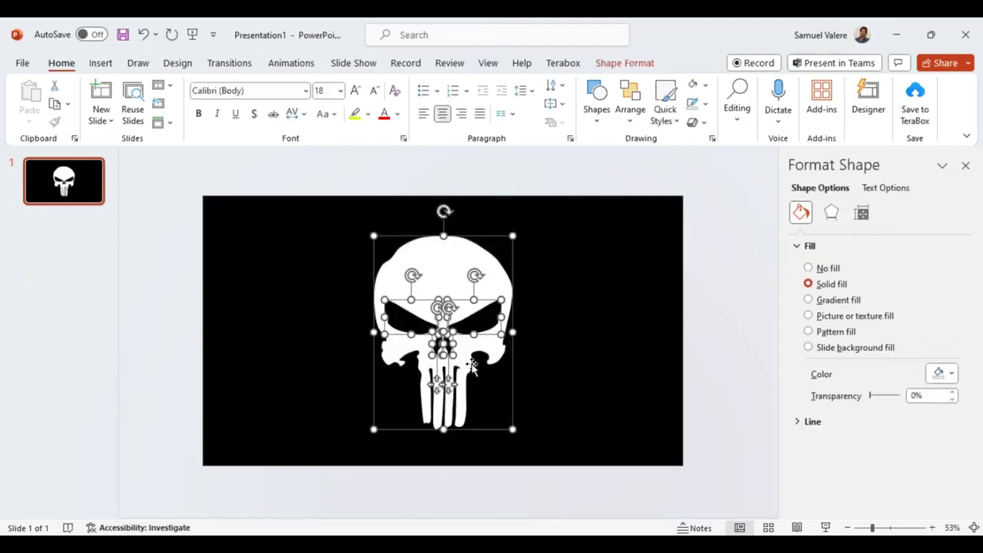
Step: Apply a bevelled 3-D preset shape effect to all the selected skull shapes
{"action": "left_click", "coordinate": [619, 64]}
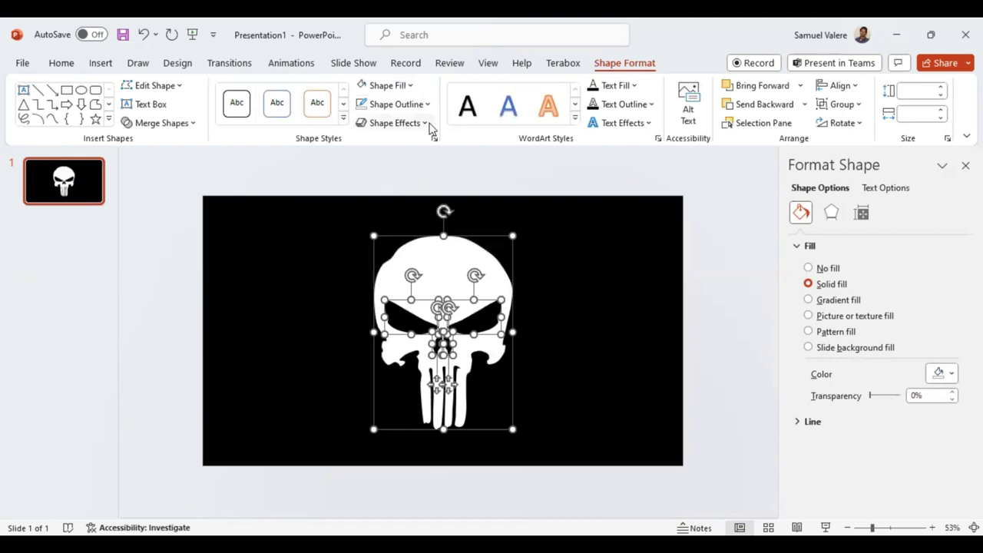
{"action": "left_click", "coordinate": [424, 123]}
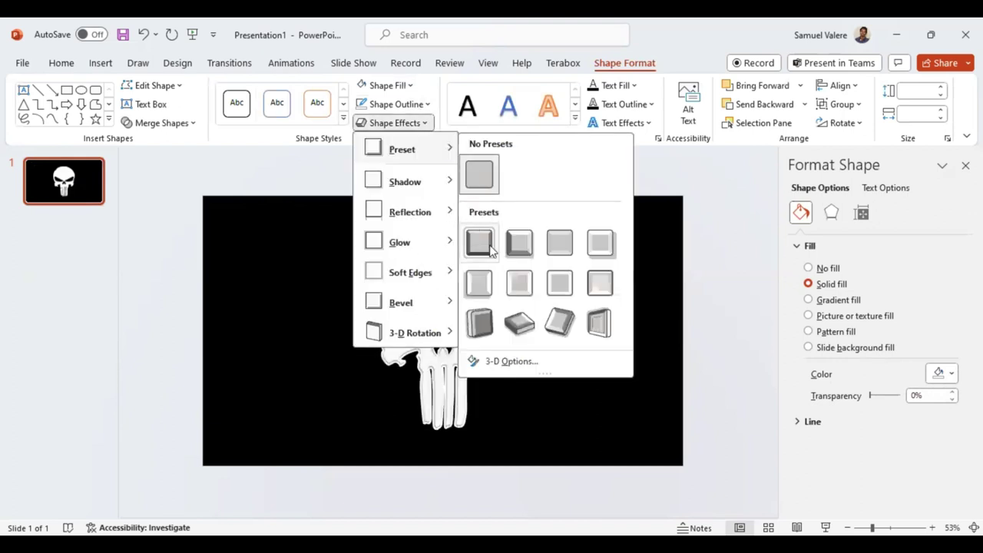
{"action": "mouse_move", "coordinate": [402, 149]}
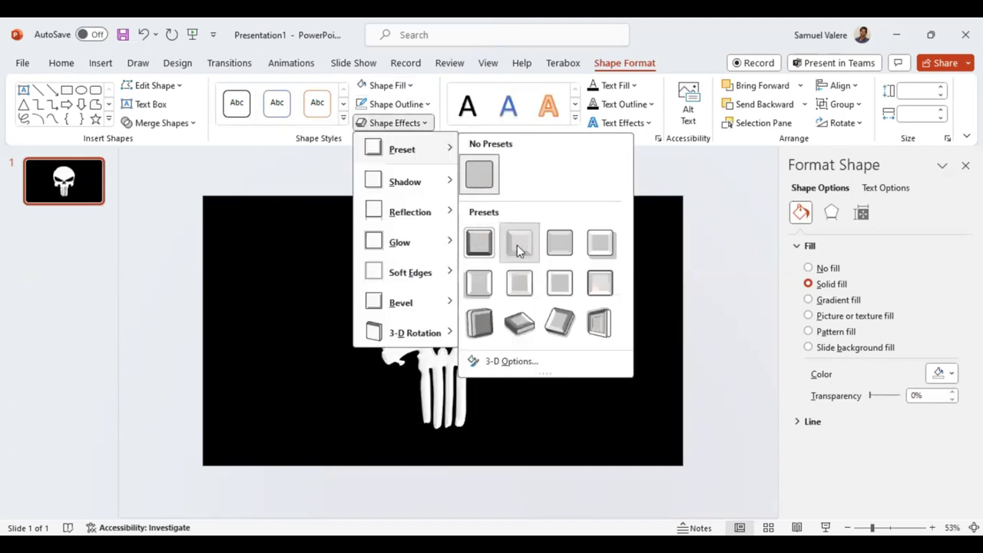
{"action": "left_click", "coordinate": [517, 245]}
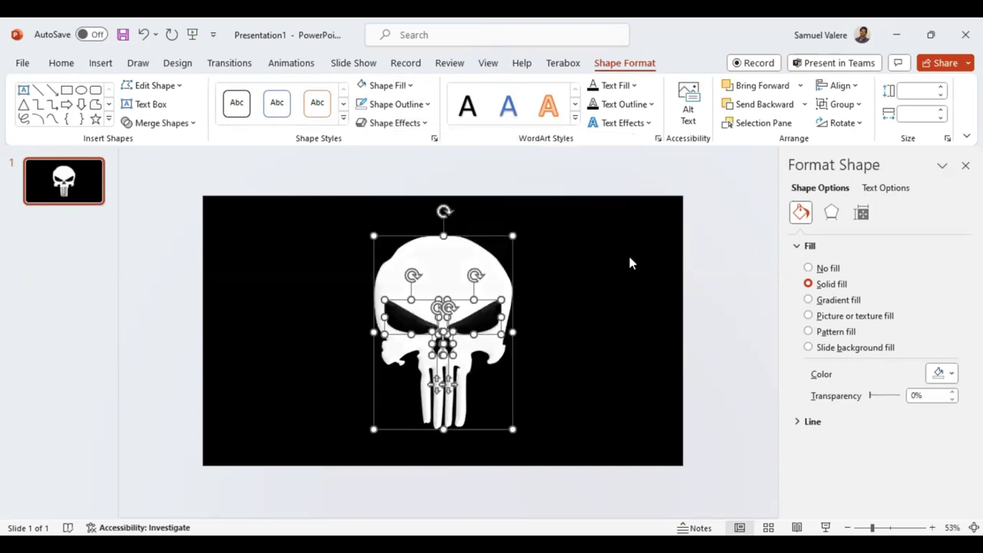
{"action": "left_click", "coordinate": [860, 106]}
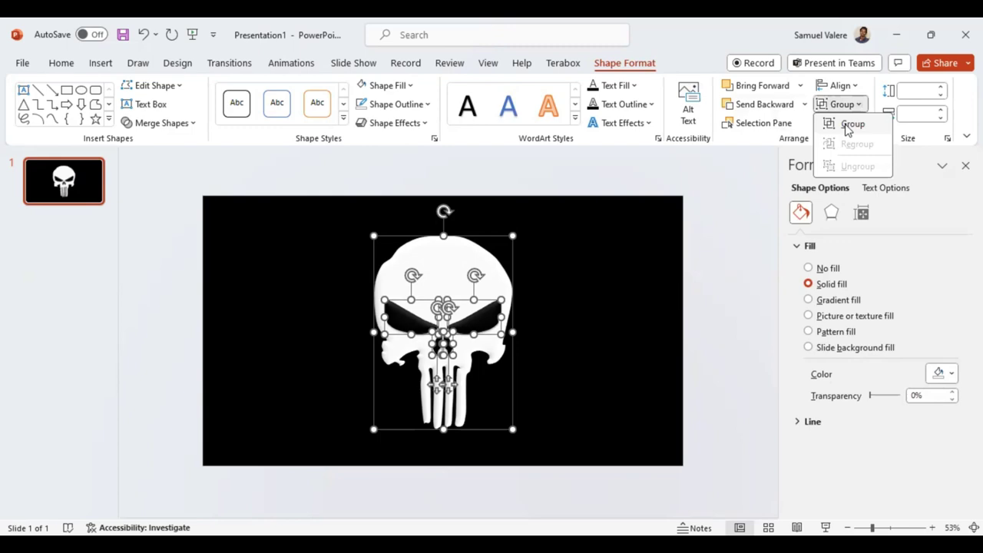